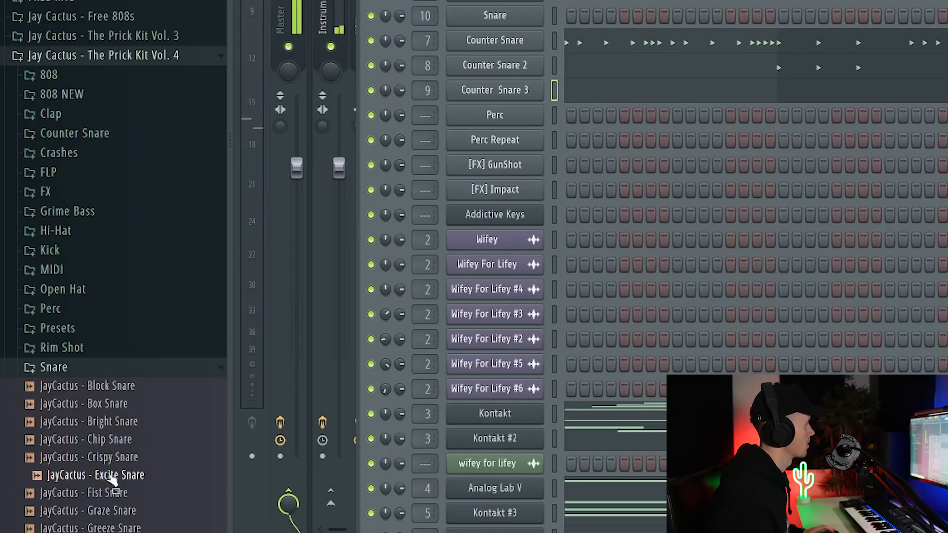
Program snare hits on steps 9, 29, 41 and 63 of the Snare channel while the pattern plays
key("space")
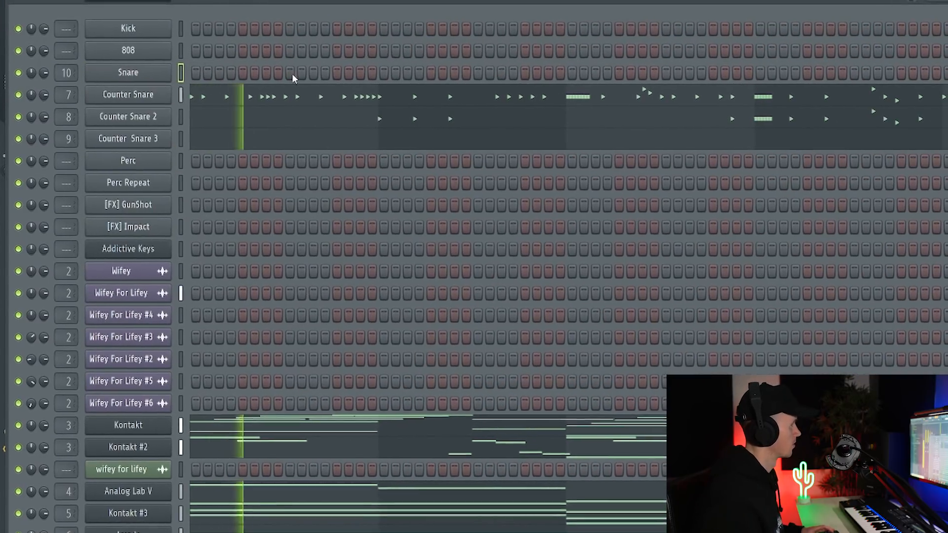
left_click(295, 73)
left_click(527, 73)
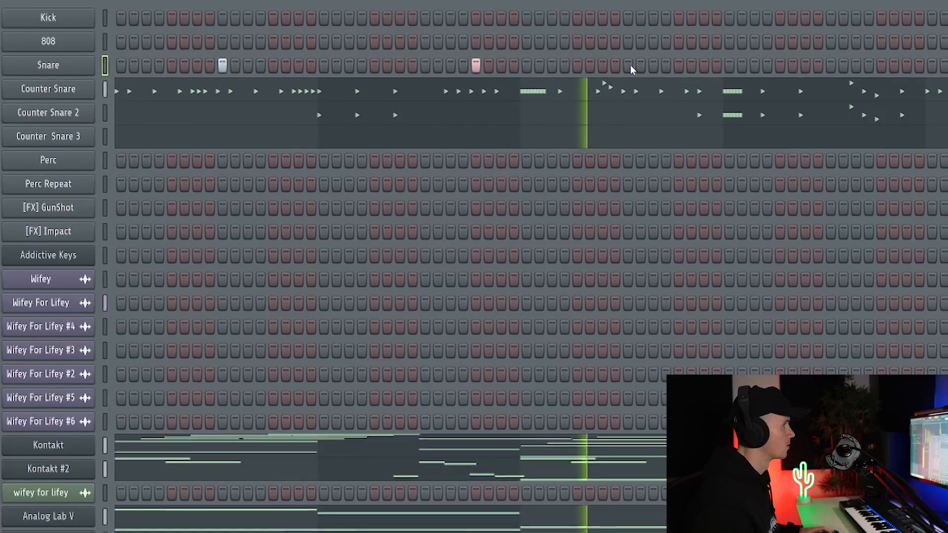
left_click(629, 65)
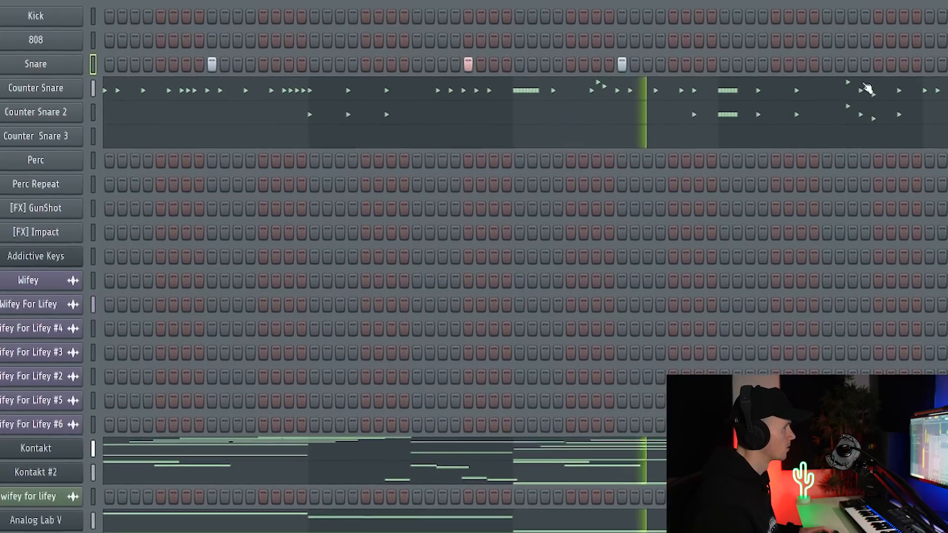
left_click(905, 65)
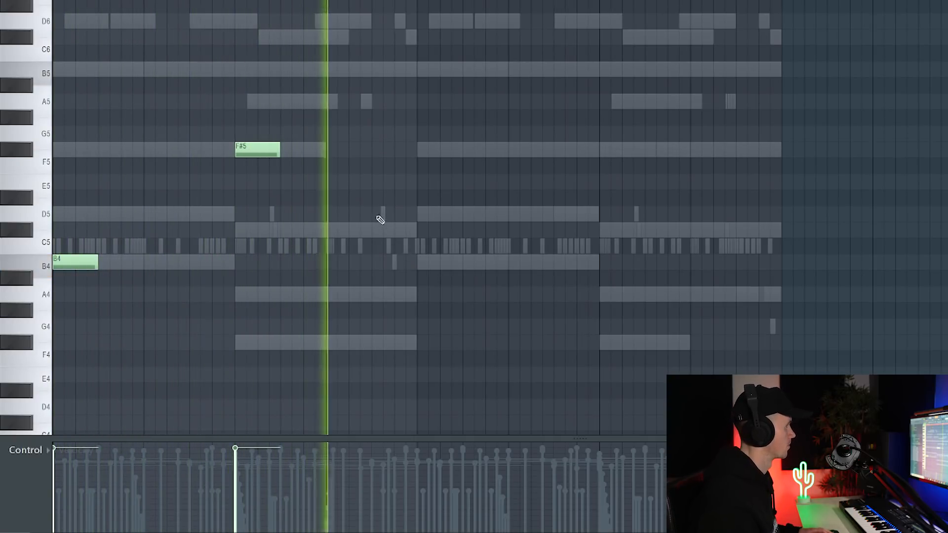
Add 808 notes on D5 halfway through bar 4, B4 at the start of bar 5 and F#5 at bar 7
left_click(382, 214)
left_click(420, 262)
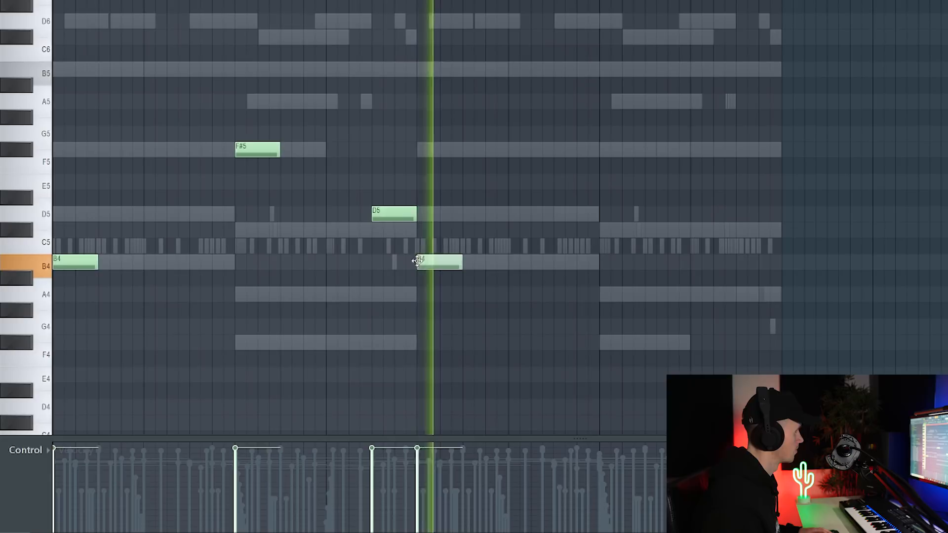
scroll(549, 225, "up", 1)
left_click(616, 149)
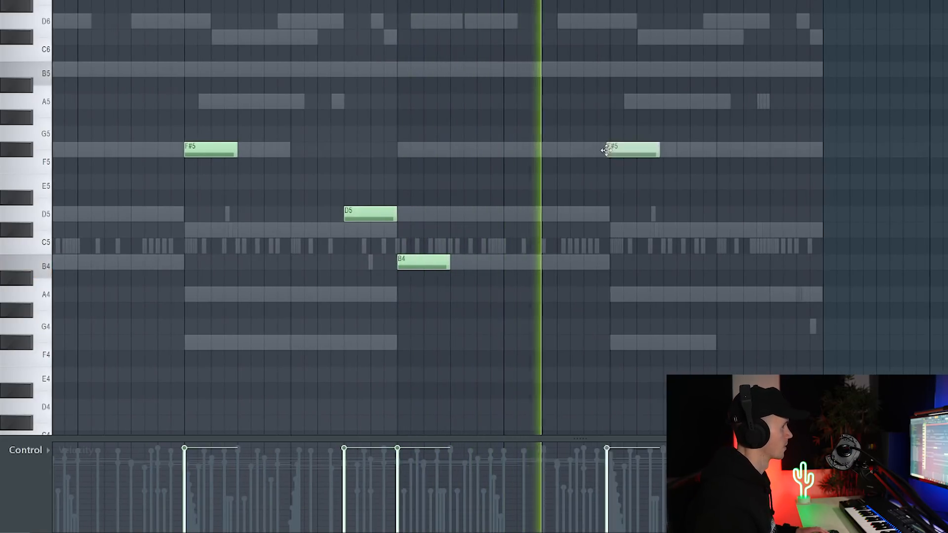
scroll(655, 163, "down", 1)
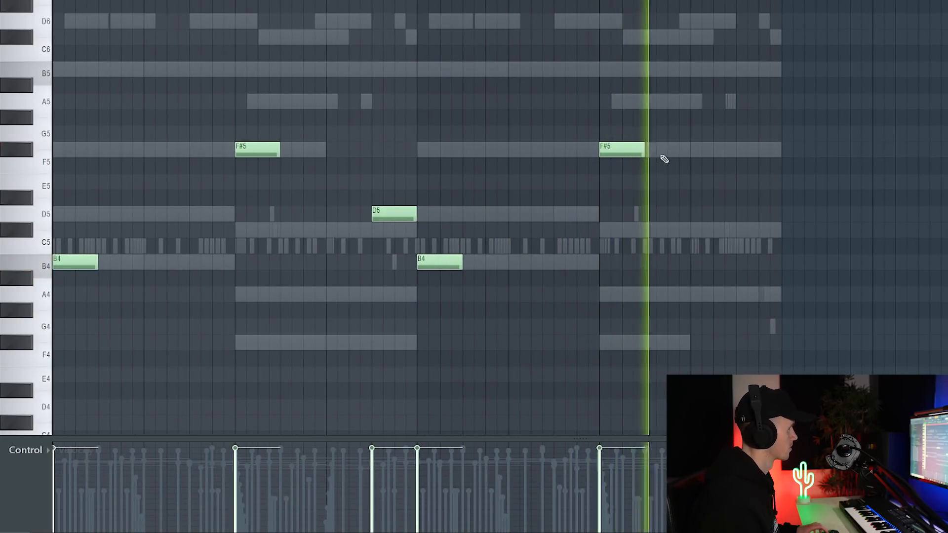
Add a run of short D5, B5, F#5 and D5 notes to the 808 in bar 2, lengthening the last D5
scroll(127, 282, "up", 2)
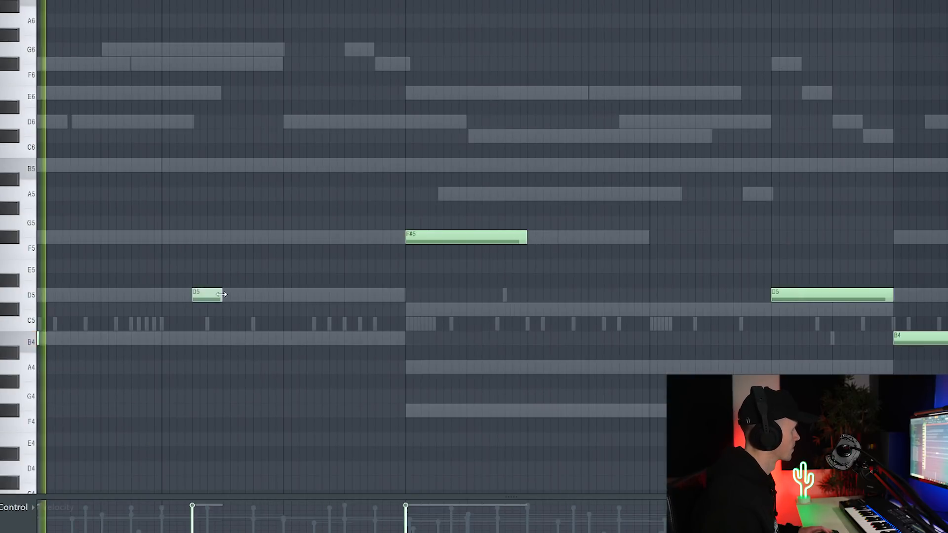
scroll(232, 247, "down", 2)
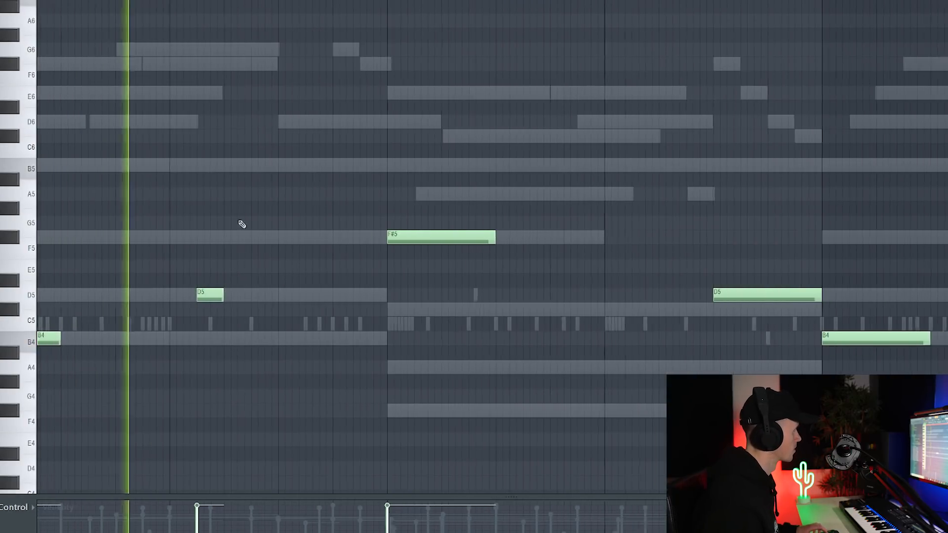
left_click(229, 165)
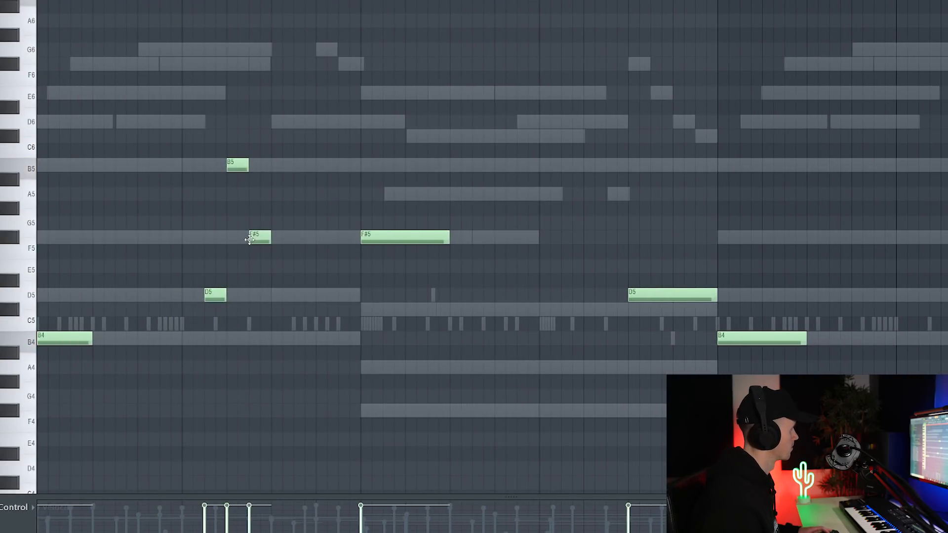
scroll(253, 194, "up", 3)
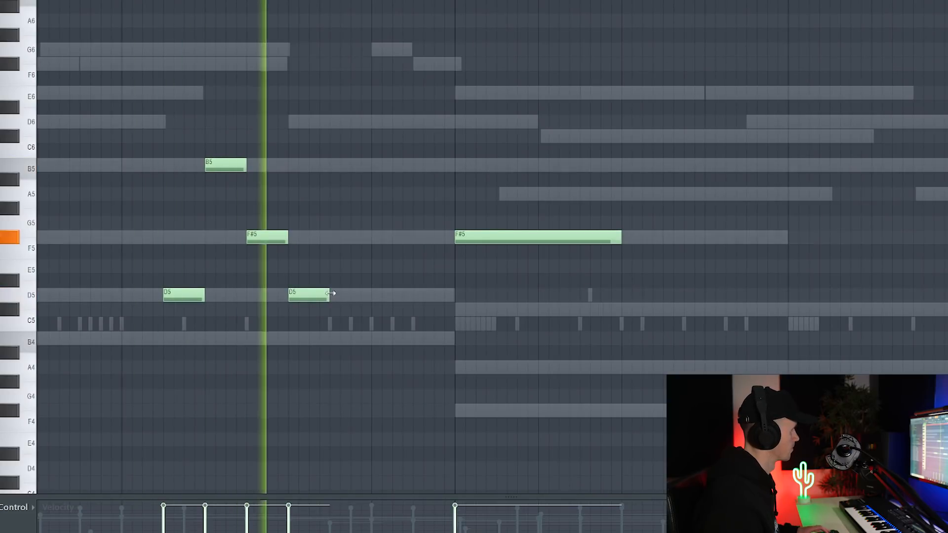
left_click_drag(330, 293, 434, 292)
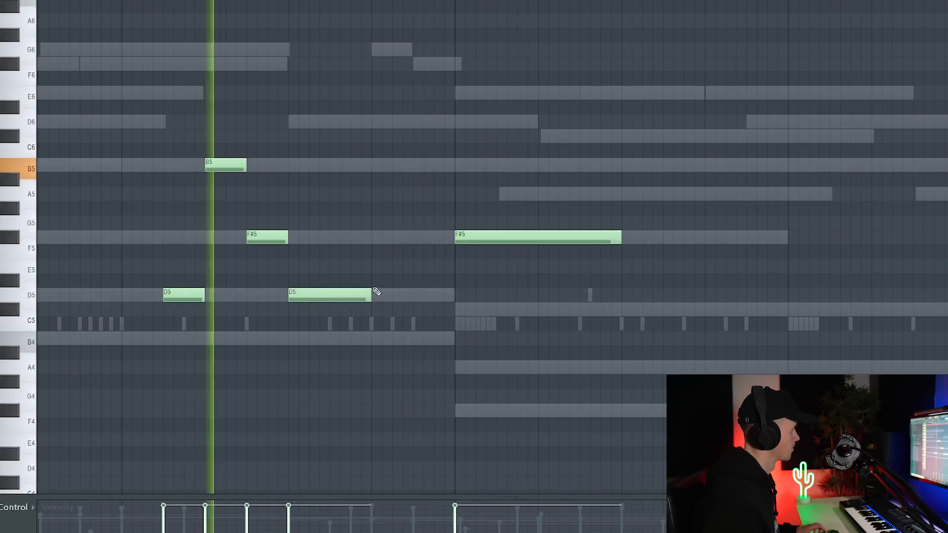
Lower the first three notes of the bar 2 run by an octave and add slide notes above them at D5, B5 and F#5
scroll(406, 272, "down", 3)
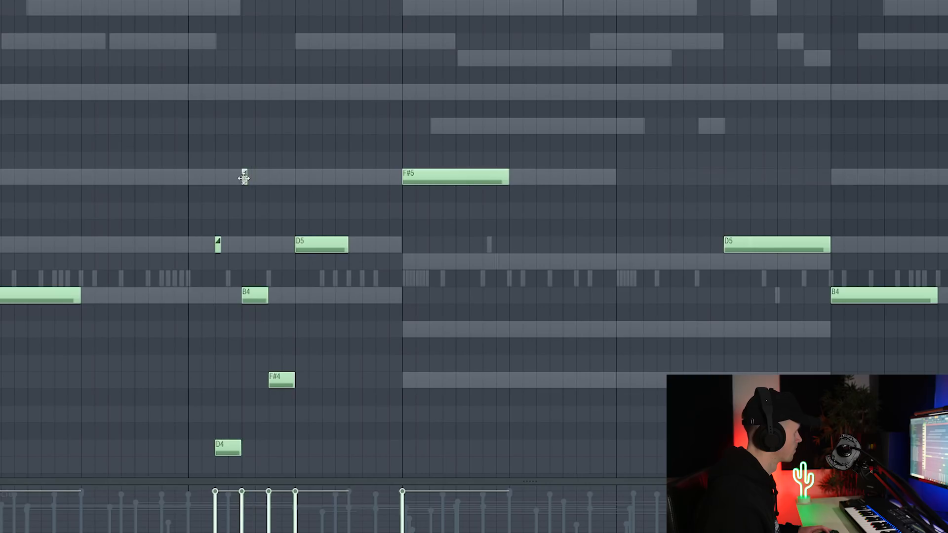
key("space")
left_click_drag(243, 178, 245, 94)
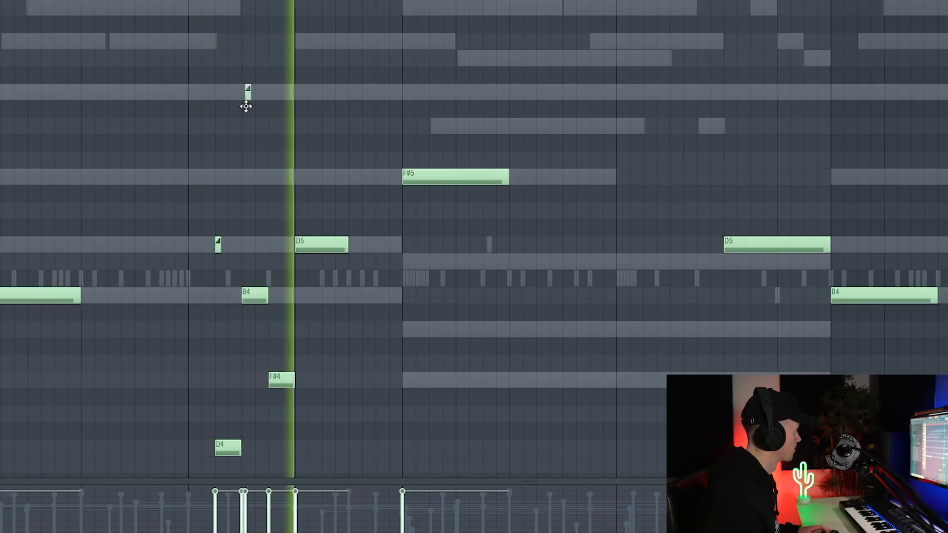
left_click(270, 178)
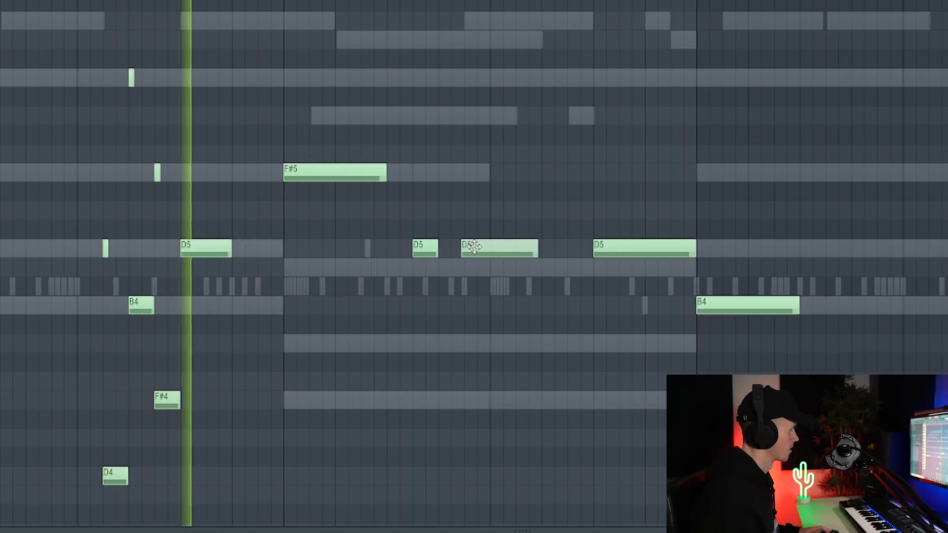
Arrange repeated C#5 notes in bars 3 and 4 of the 808, and raise the F#5 slide note near bar 4's end to F#6
left_click_drag(473, 246, 476, 246)
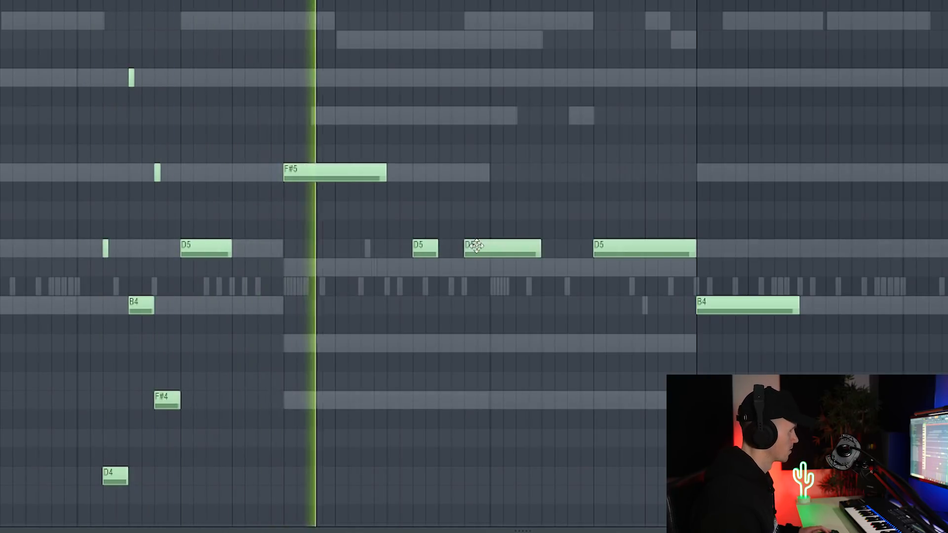
key("space")
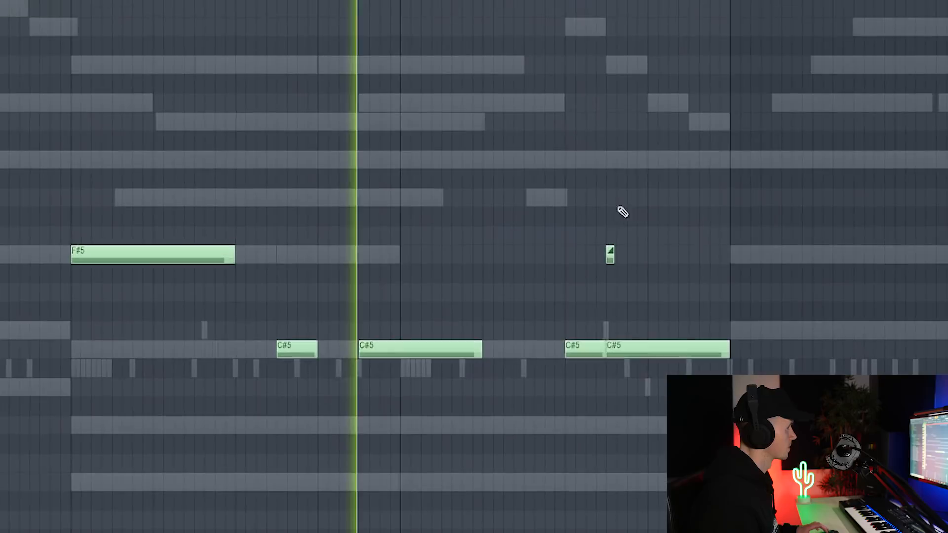
key("ctrl+Up")
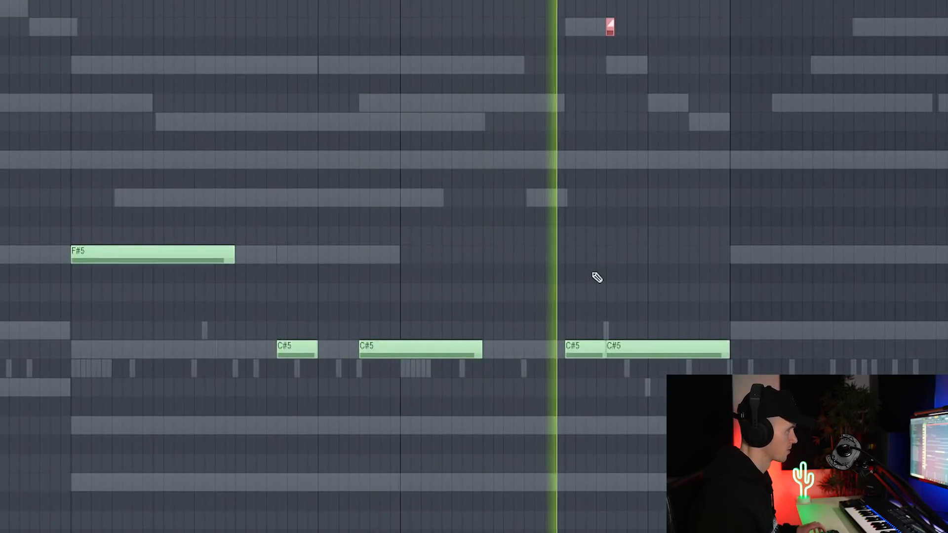
scroll(608, 236, "down", 2)
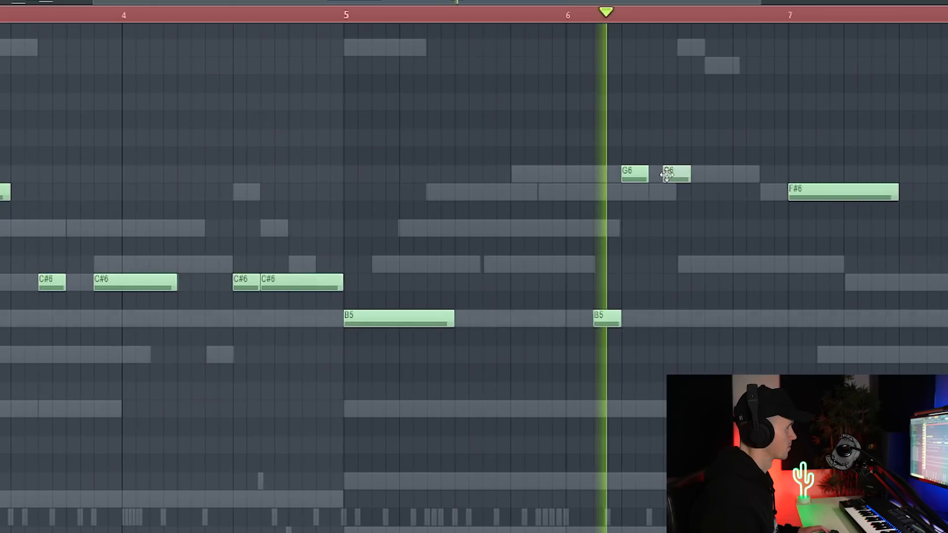
Complete the 808 run in bar 6 with two G6 notes, F#6, a lengthened D6 and A6
left_click_drag(667, 176, 660, 176)
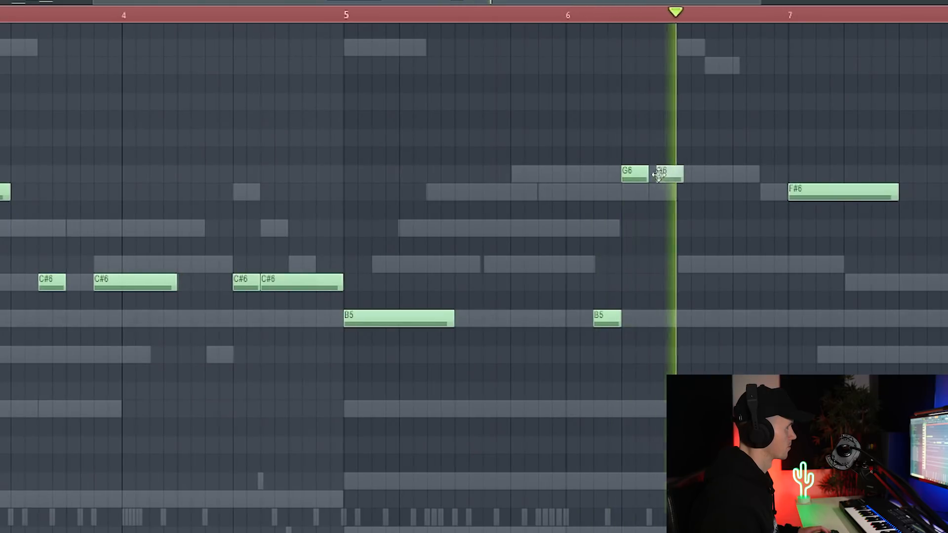
key("space")
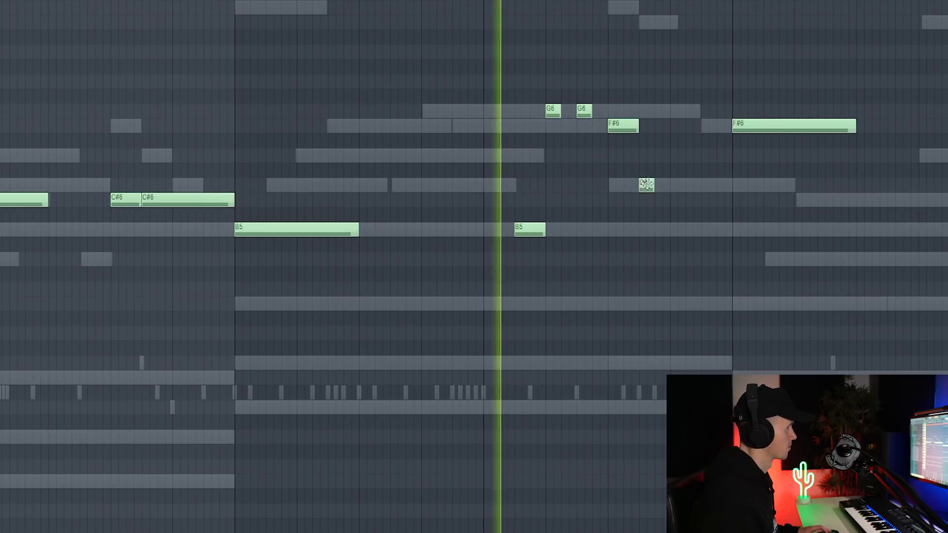
left_click_drag(654, 185, 669, 184)
scroll(661, 186, "down", 2)
left_click(675, 81)
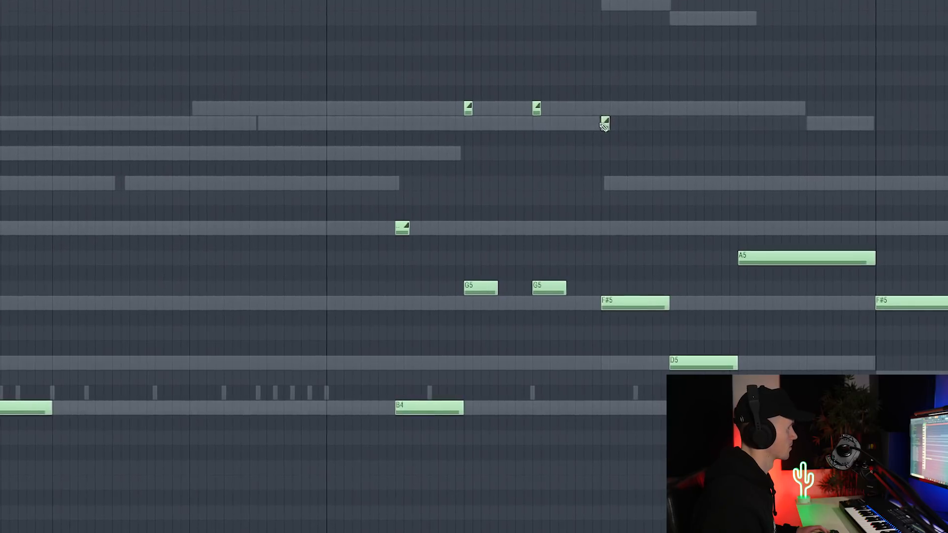
Add slide notes above the 808 run in bar 6, and fill bars 7 and 8 with C#5 notes and slides
left_click(661, 169)
left_click_drag(643, 173, 657, 187)
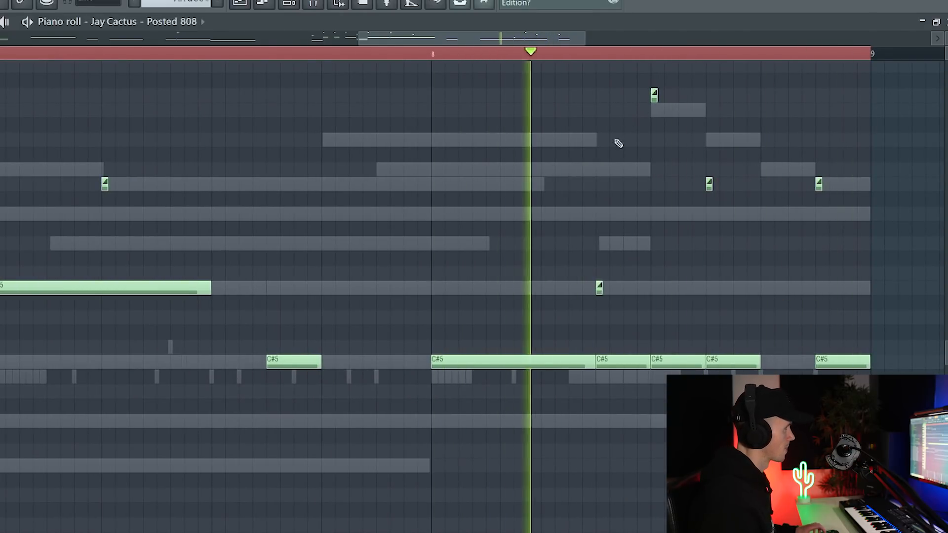
scroll(619, 143, "up", 2)
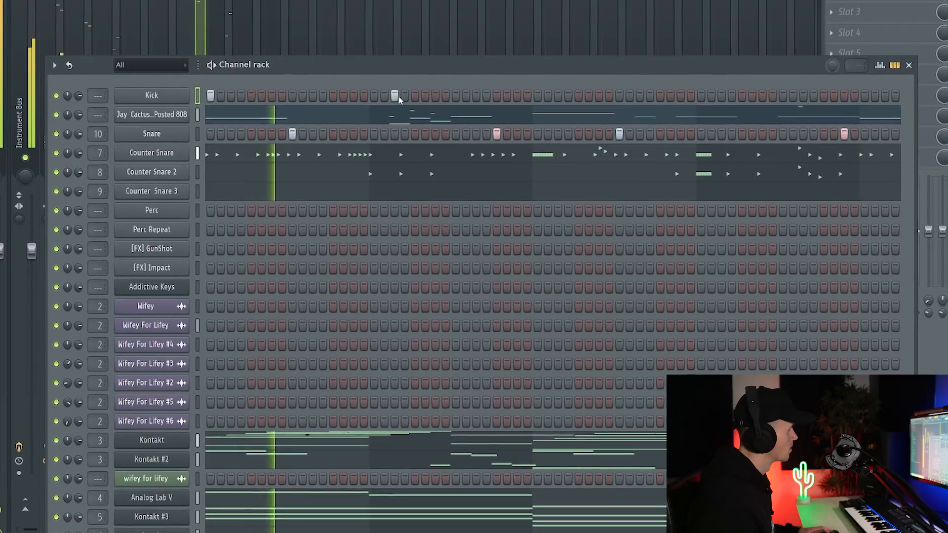
Add kick hits on steps 25, 33, 43 and 57 of the Kick channel
left_click(452, 89)
left_click(536, 89)
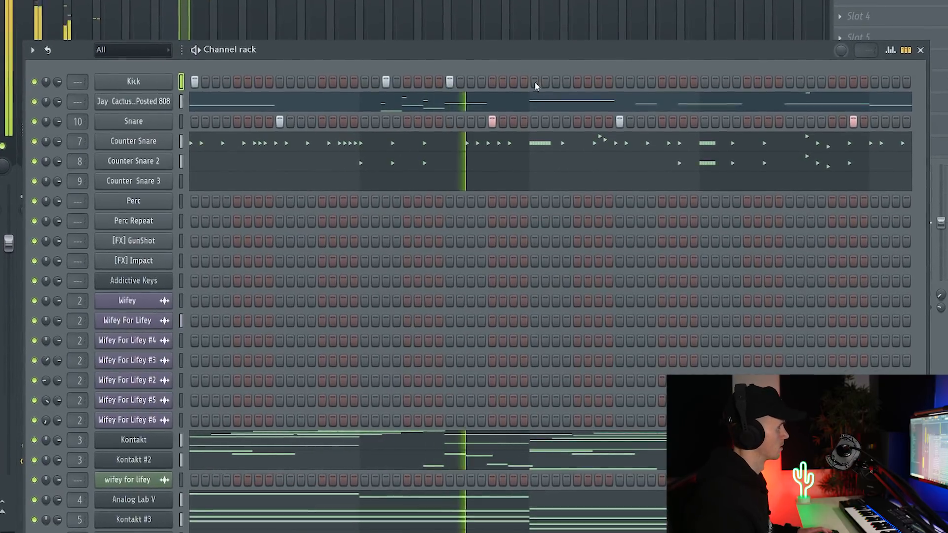
left_click(642, 75)
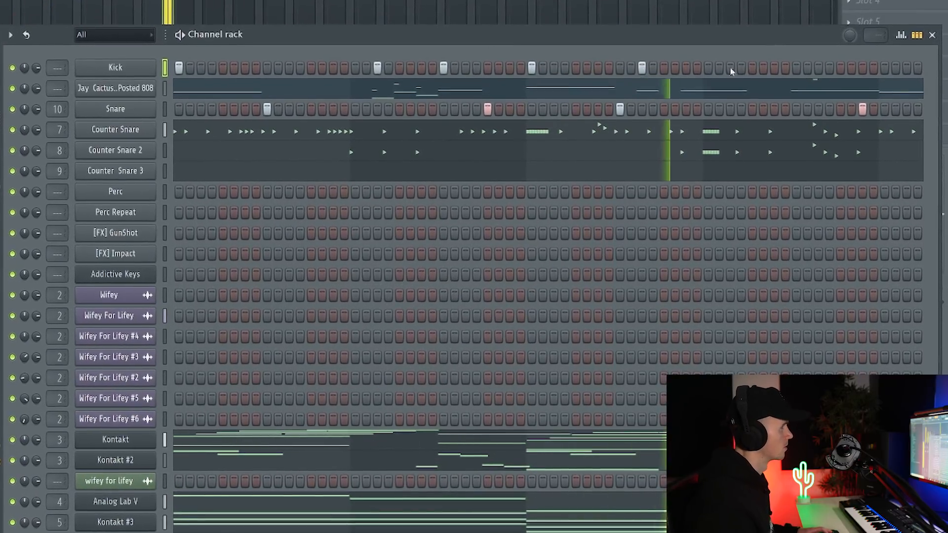
left_click(793, 75)
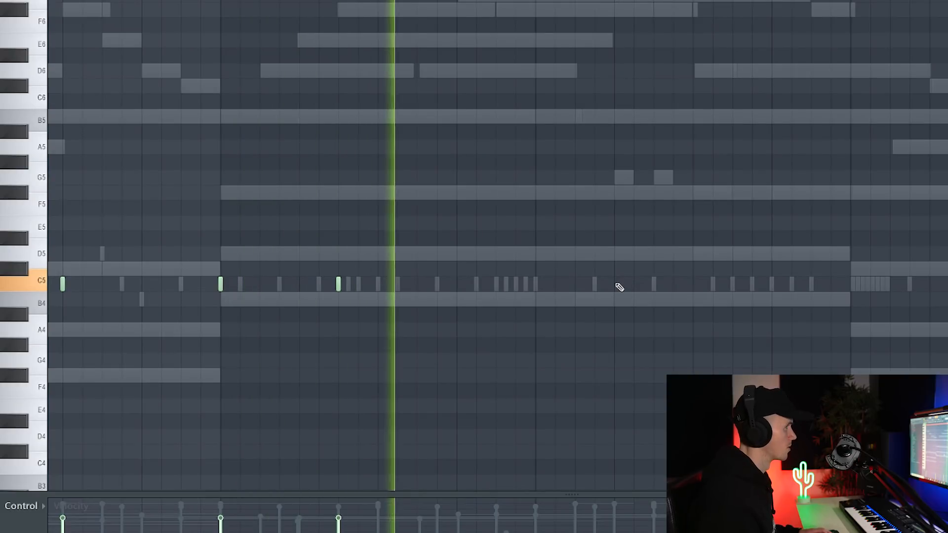
Continue the kick pattern with short C5 notes through bars 6 to 8 in the piano roll
left_click(615, 285)
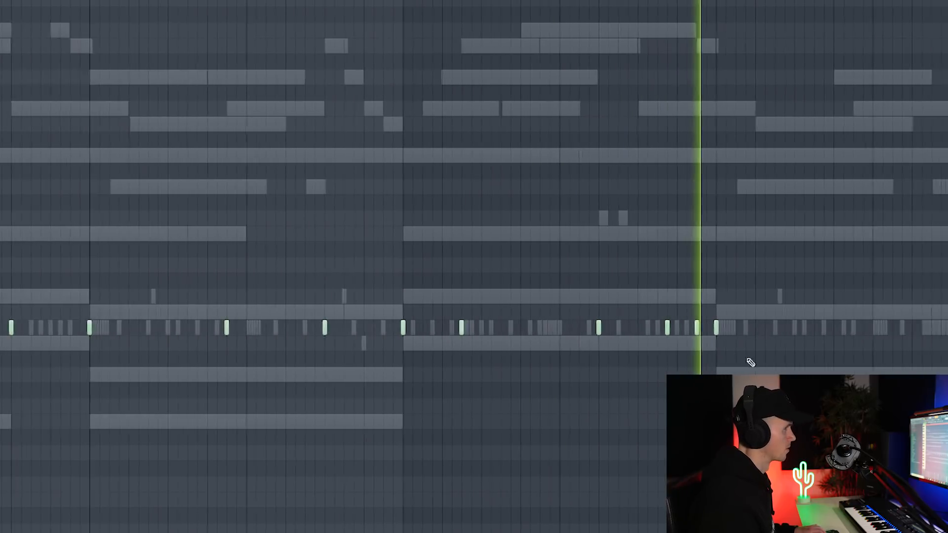
scroll(786, 357, "up", 1)
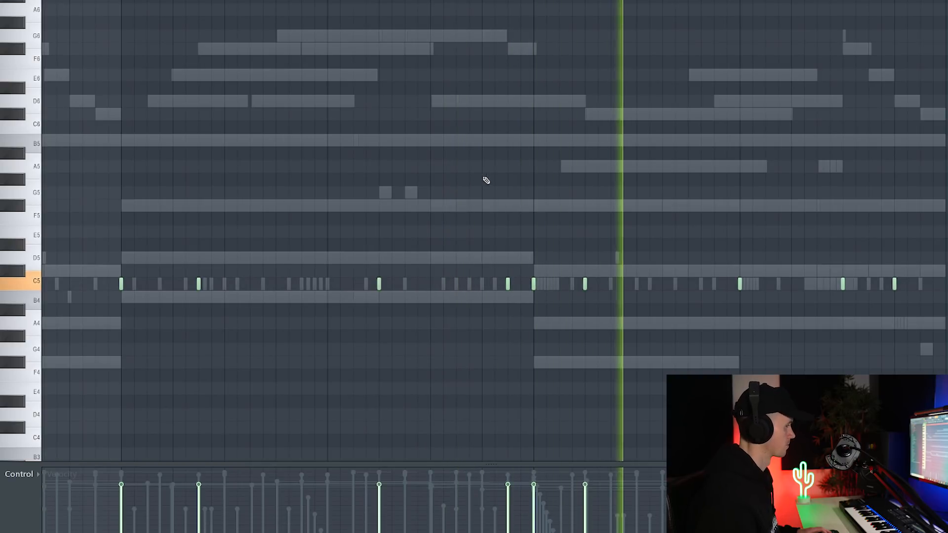
scroll(529, 173, "down", 3)
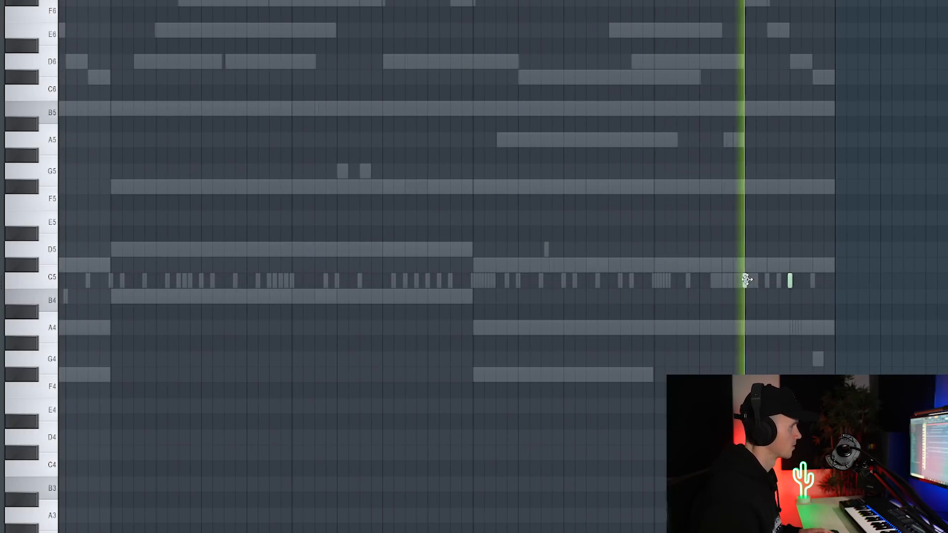
Place pairs of short C5 notes across bars 1 and 2, copying the last pair to the second half of bar 2
scroll(747, 279, "down", 2)
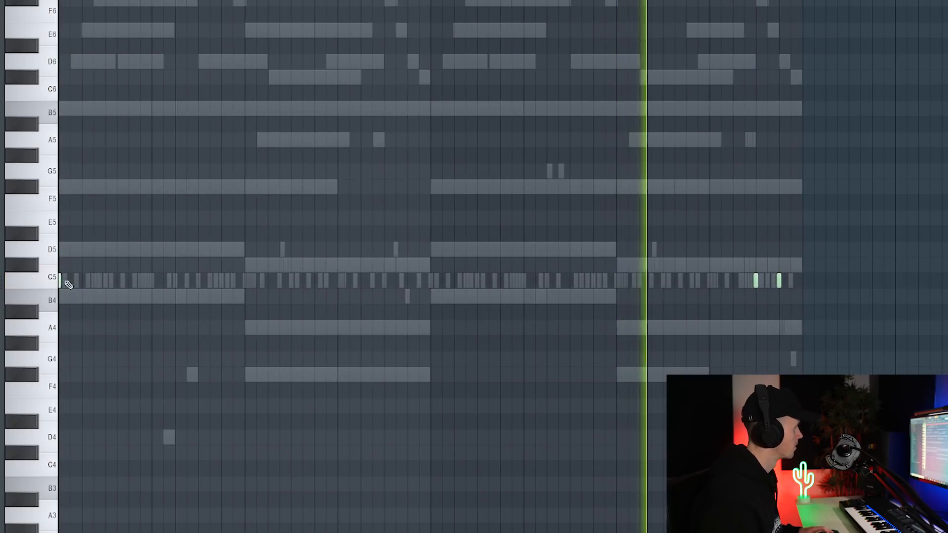
scroll(51, 323, "up", 2)
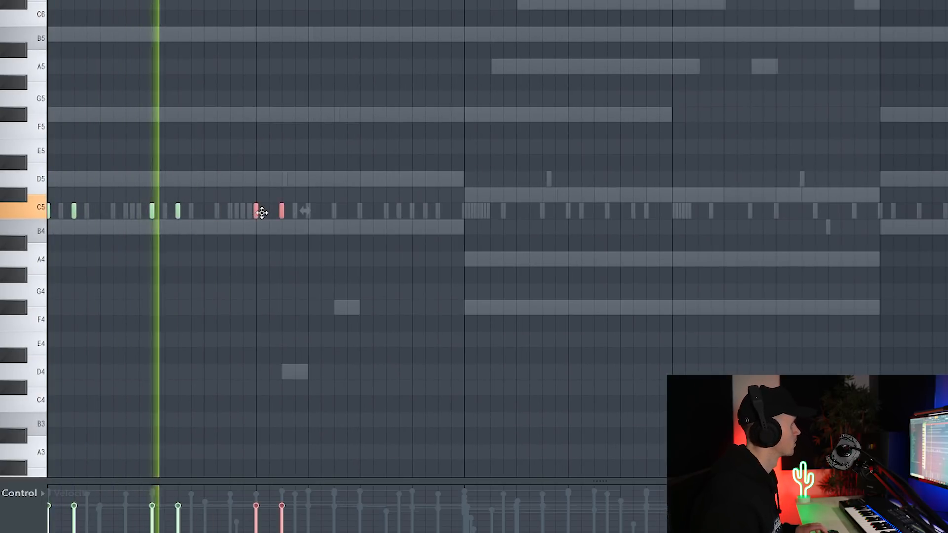
left_click_drag(257, 212, 364, 211)
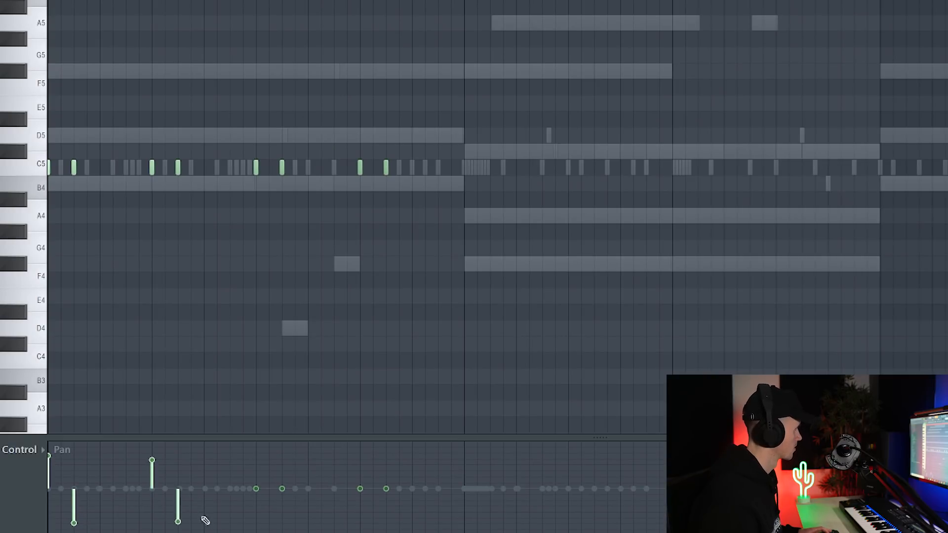
Pan the paired C5 notes in bar 2 alternately to opposite sides
key("space")
left_click(284, 527)
left_click(361, 459)
left_click(386, 522)
scroll(438, 345, "down", 3)
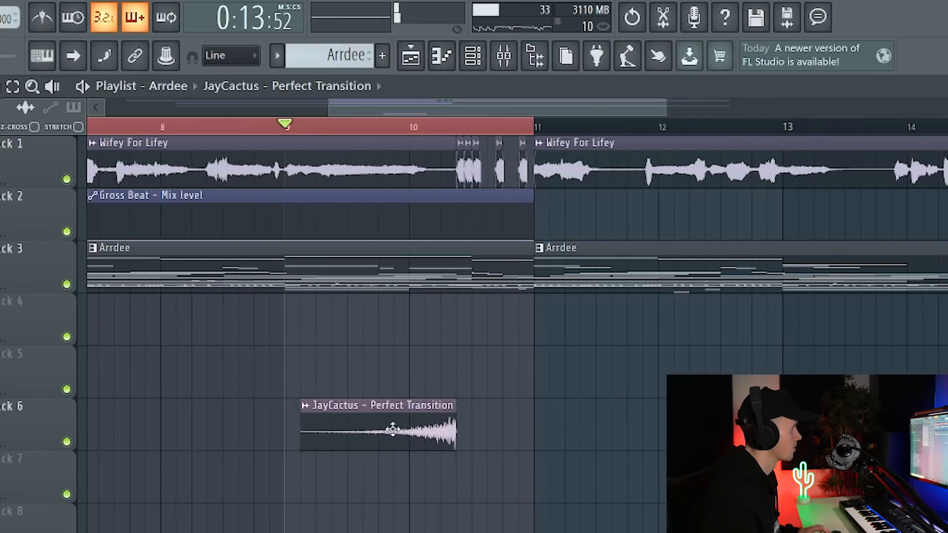
Move the JayCactus - Perfect Transition clip on Track 6 so that it ends at bar 11
left_click_drag(375, 430, 469, 417)
scroll(446, 432, "down", 5)
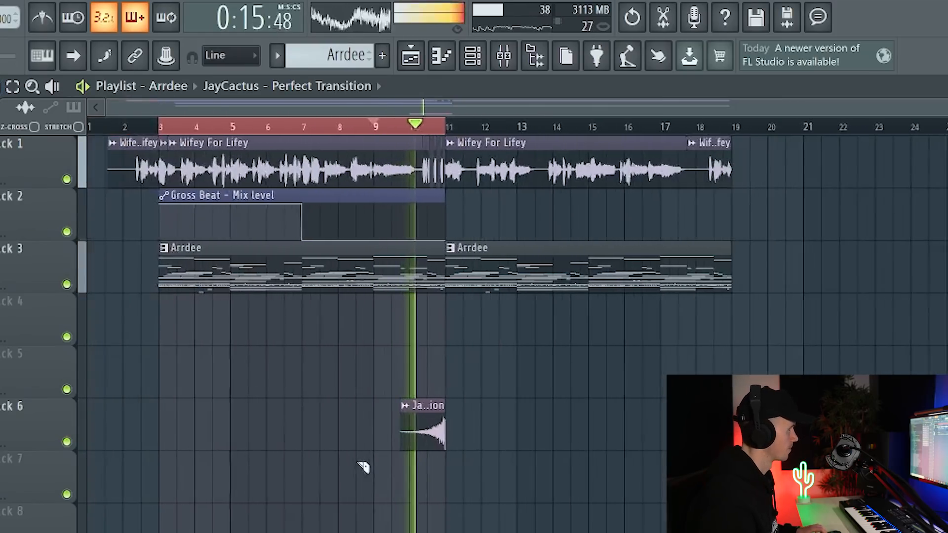
Place a copy of the JayCactus - Perfect Transition clip on Track 6 ending at bar 5 and make it unique
left_click_drag(242, 430, 209, 443)
scroll(213, 448, "up", 5)
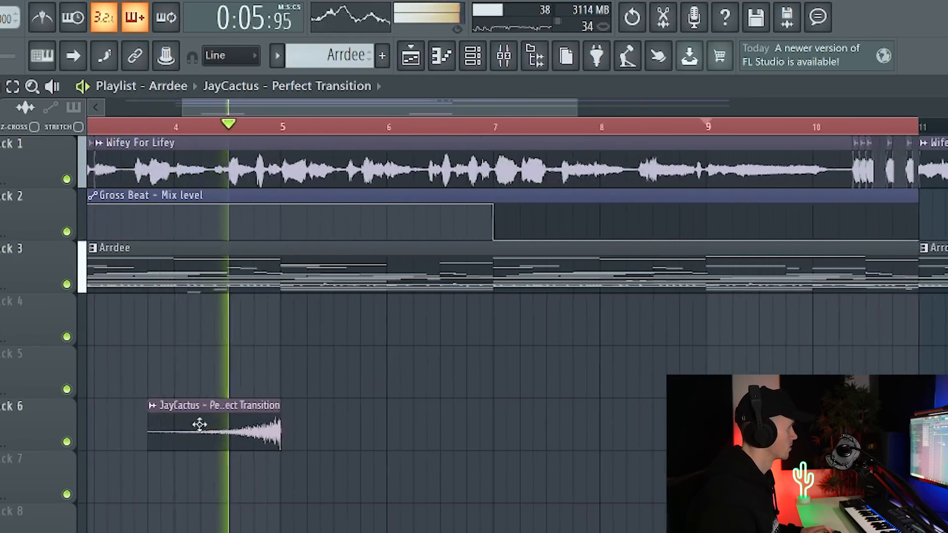
right_click(153, 414)
left_click(222, 531)
Change the time-stretching mode of the JayCactus - Perfect Transition #2 audio clip and close its settings
double_click(165, 405)
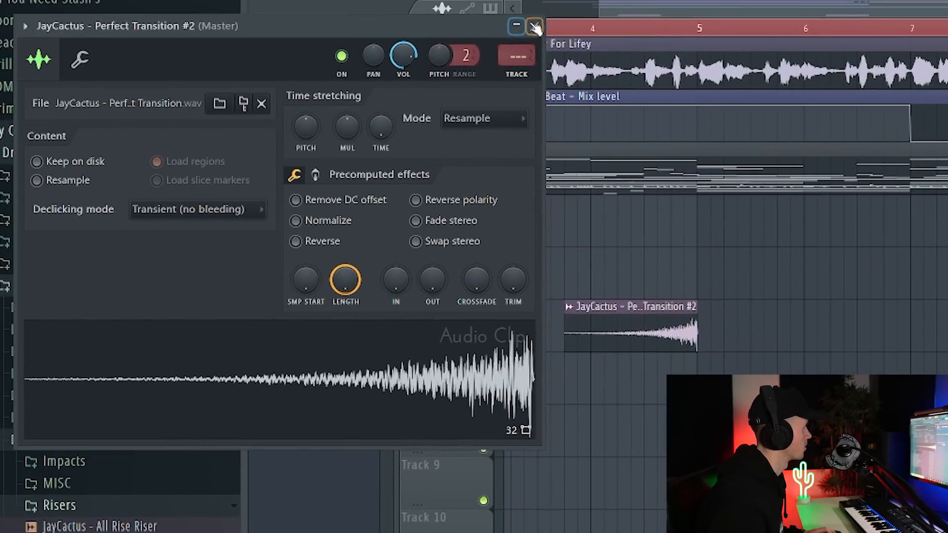
left_click(486, 123)
left_click(470, 165)
left_click(535, 26)
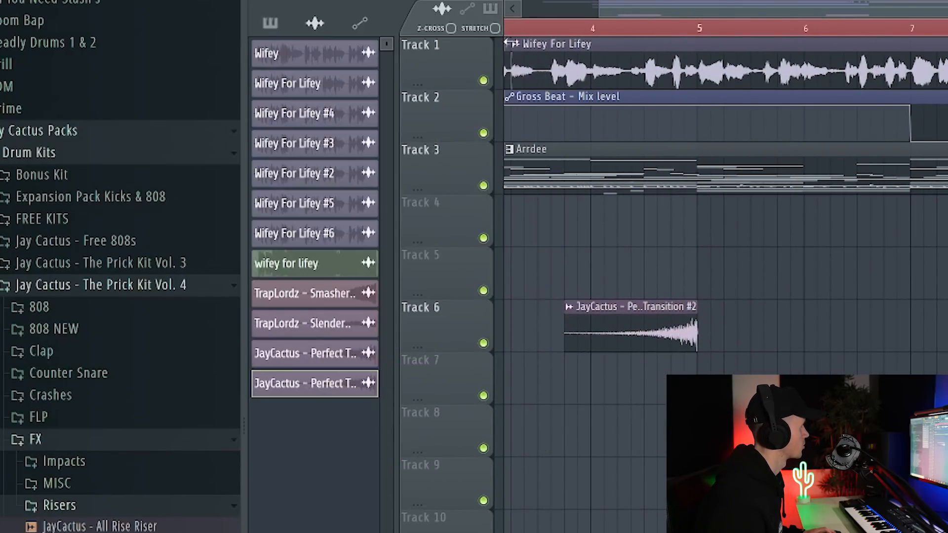
Shorten the JayCactus - Perfect Transition #2 clip on Track 6 to the half bar before bar 5
scroll(599, 342, "up", 1)
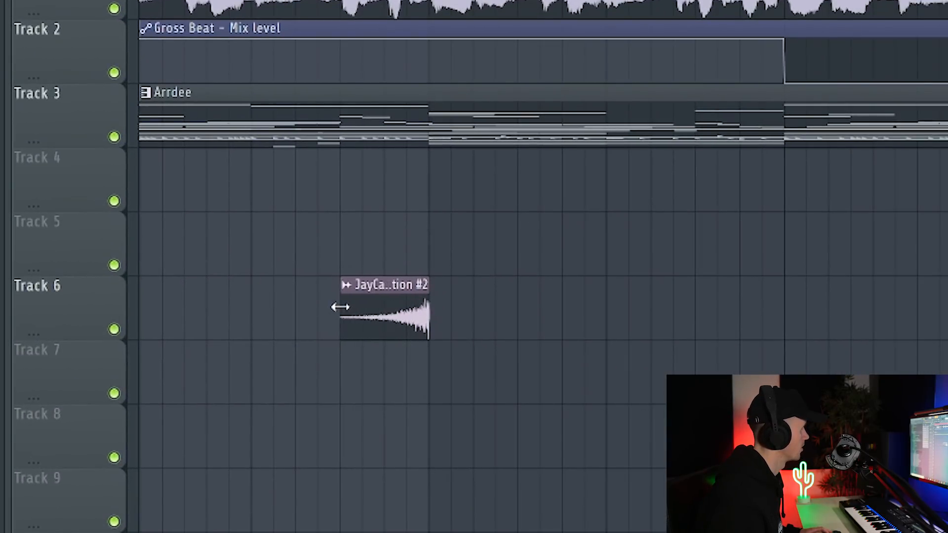
scroll(341, 307, "up", 3)
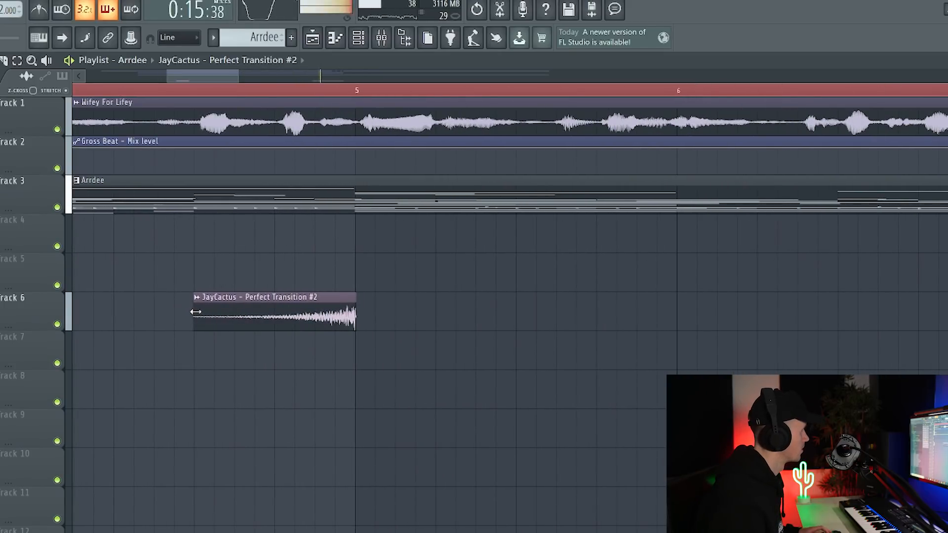
scroll(332, 326, "up", 2)
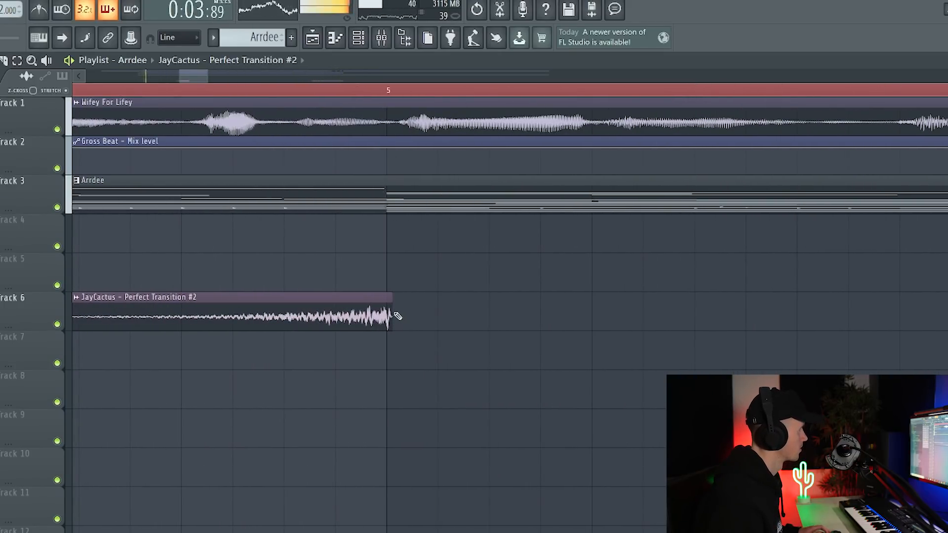
scroll(388, 314, "down", 6)
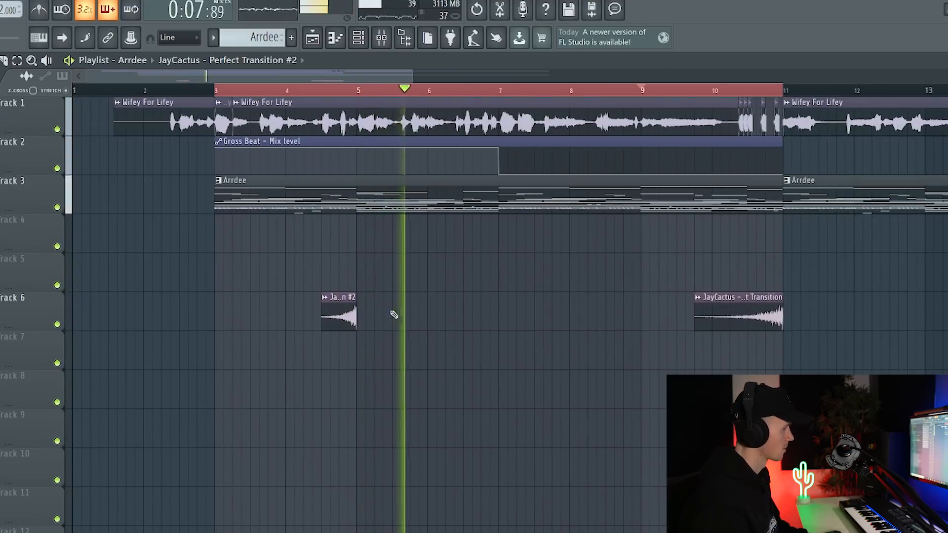
scroll(378, 393, "down", 2)
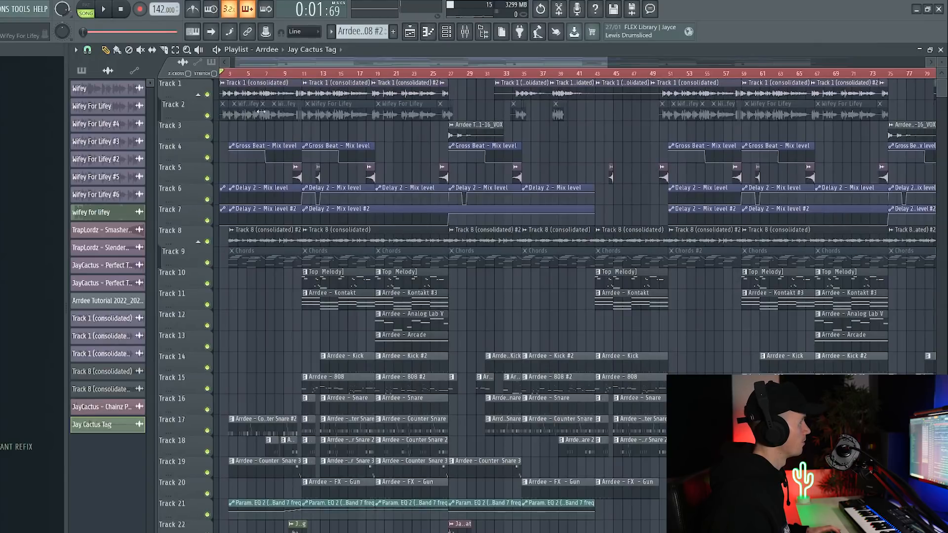
Close the Parametric EQ 2 of the VOX channel and review the opening section of the full arrangement
scroll(474, 296, "down", 3)
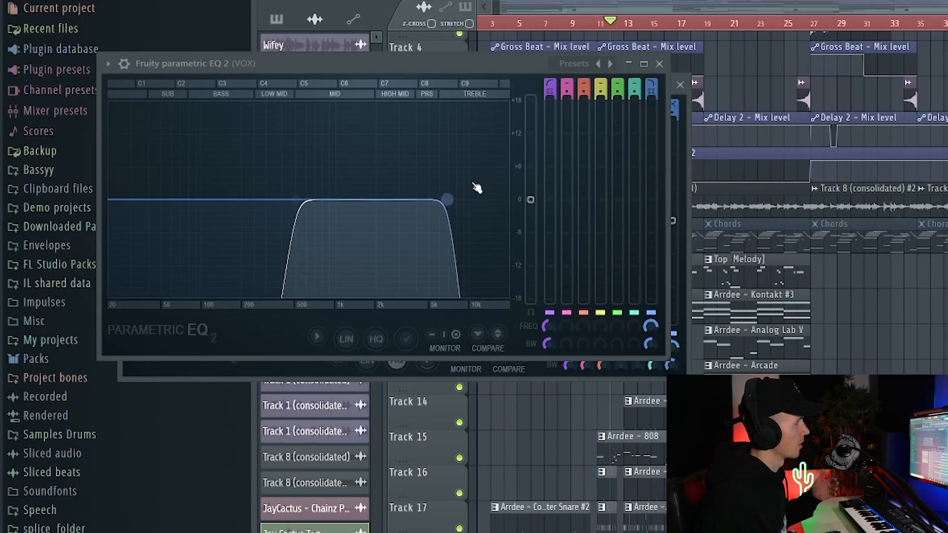
left_click(660, 64)
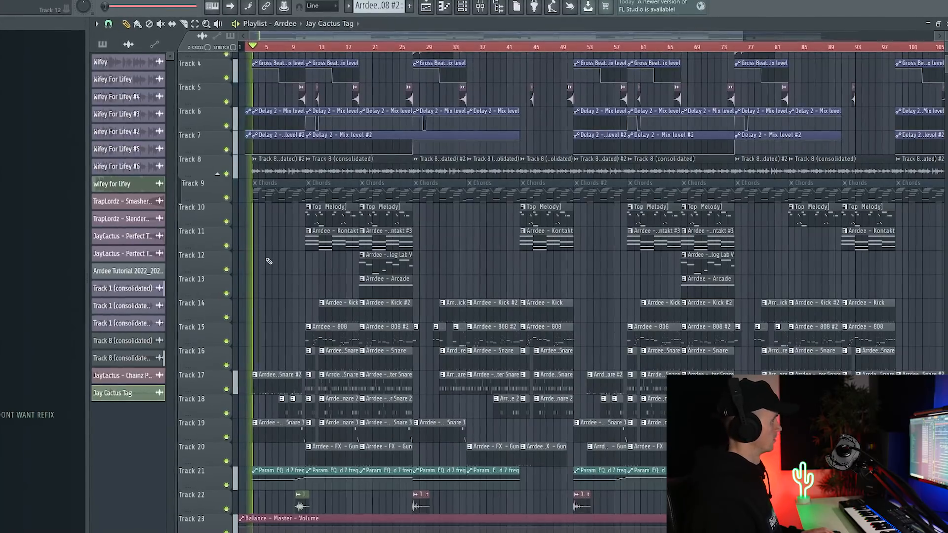
scroll(269, 261, "up", 1)
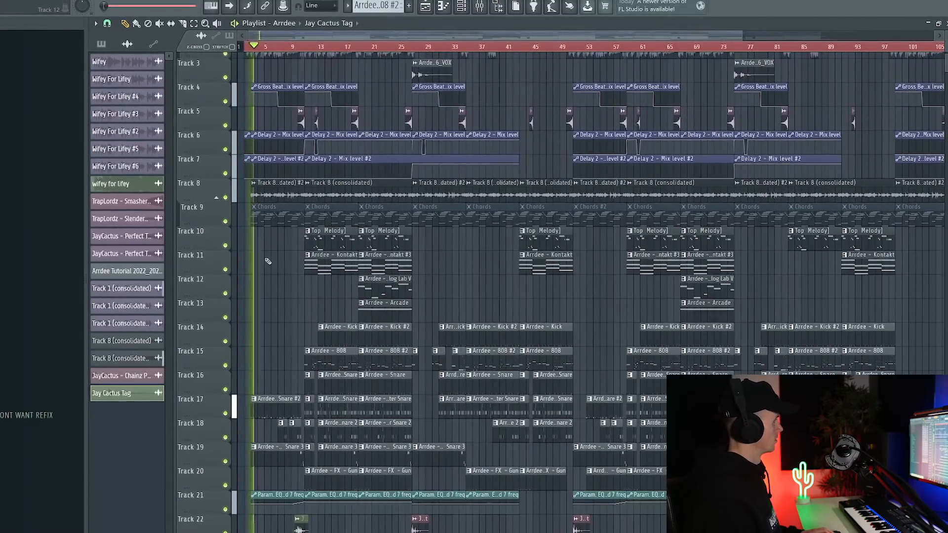
scroll(267, 262, "down", 2)
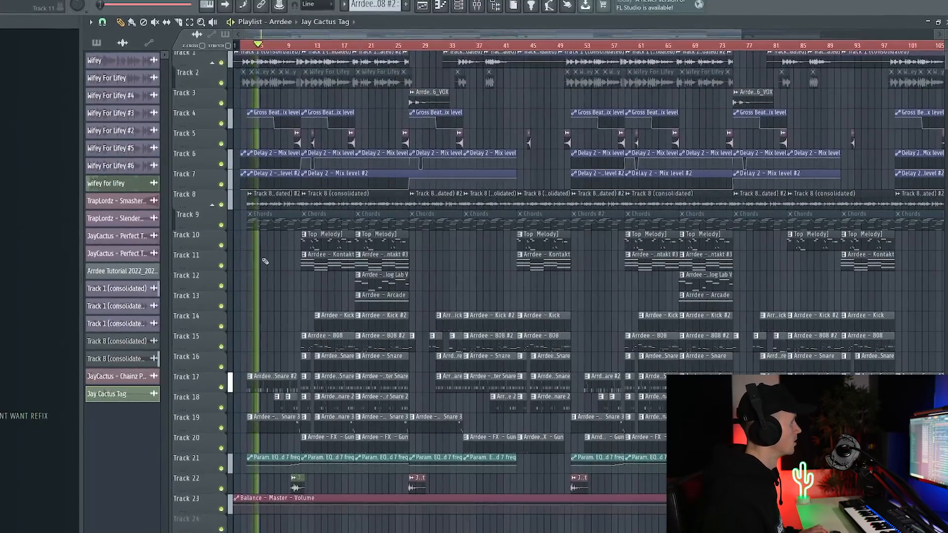
scroll(265, 262, "up", 1)
scroll(258, 304, "up", 2)
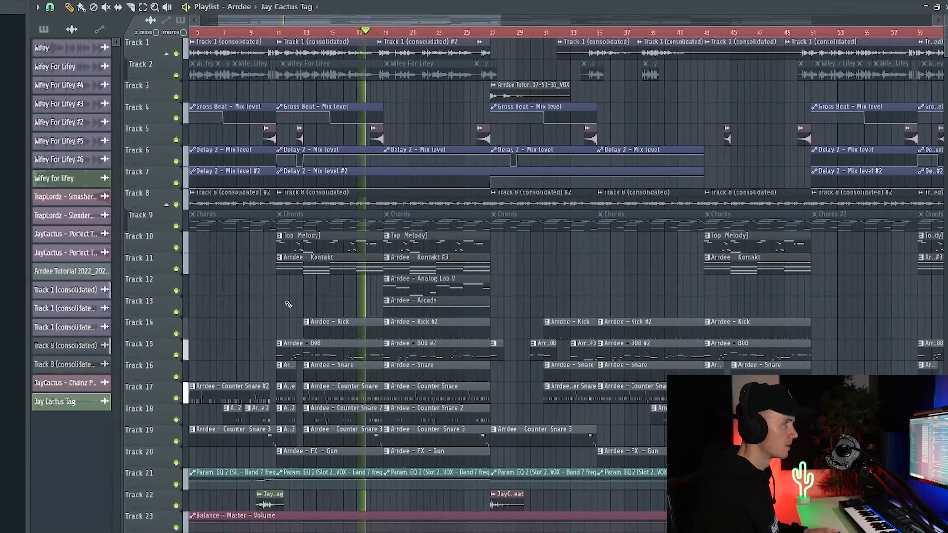
Inspect the chord notes of the Arrdee - Kontakt #3 pattern in the piano roll and return to the playlist
double_click(421, 269)
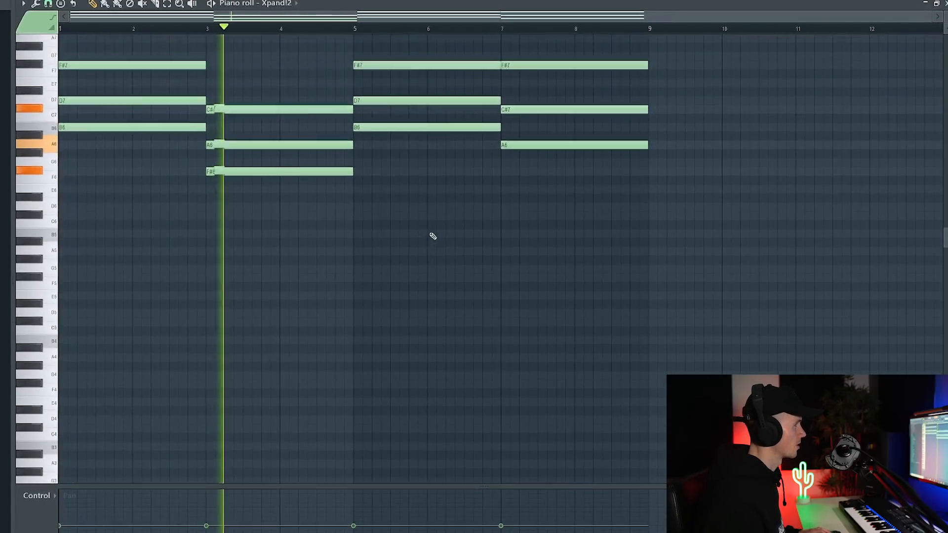
key("Escape")
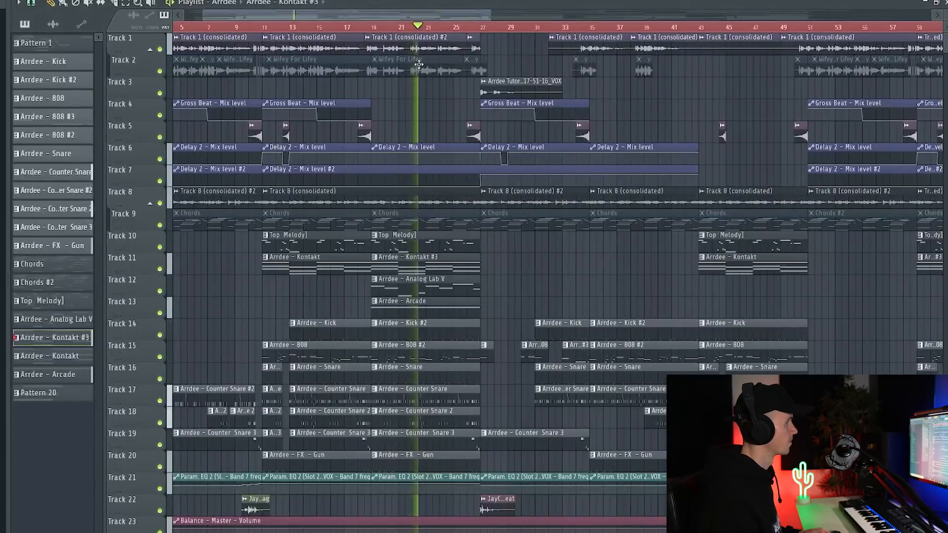
scroll(519, 271, "down", 4)
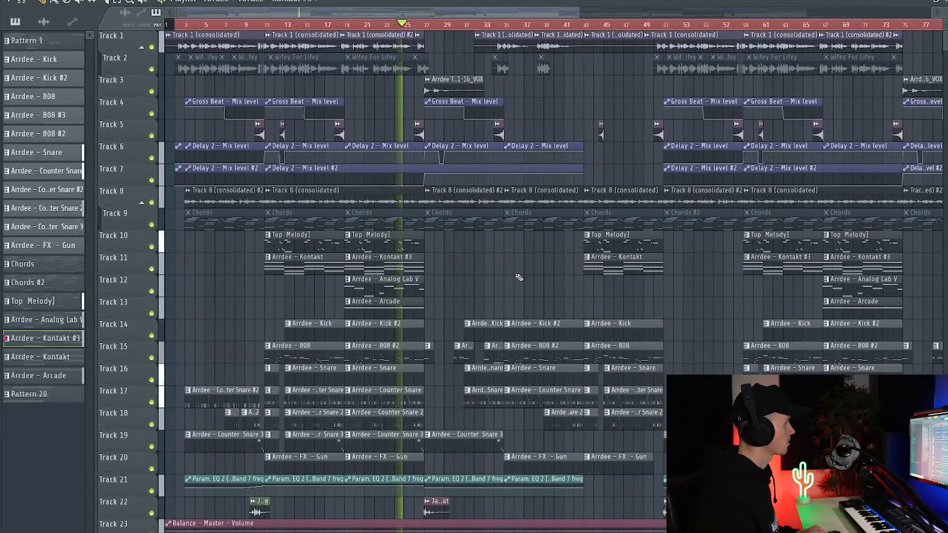
scroll(516, 277, "down", 2)
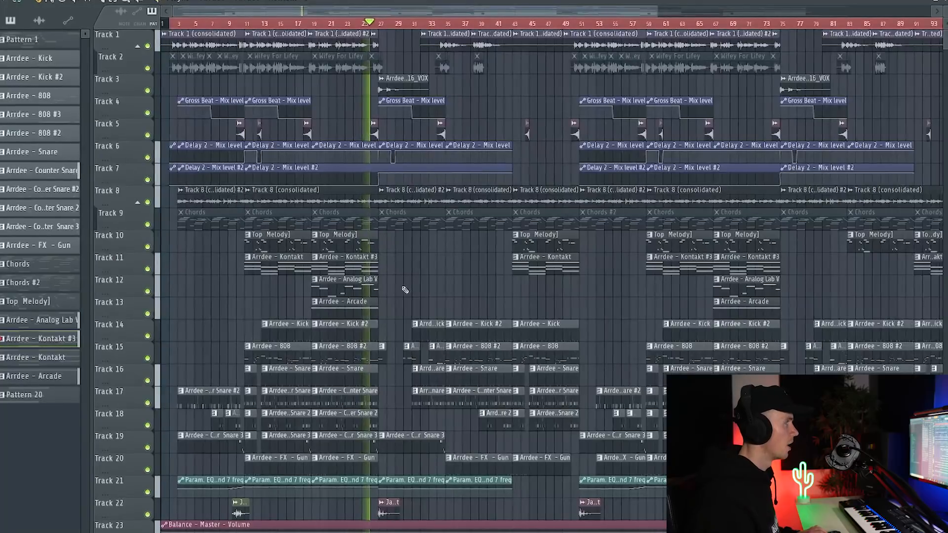
scroll(407, 289, "up", 2)
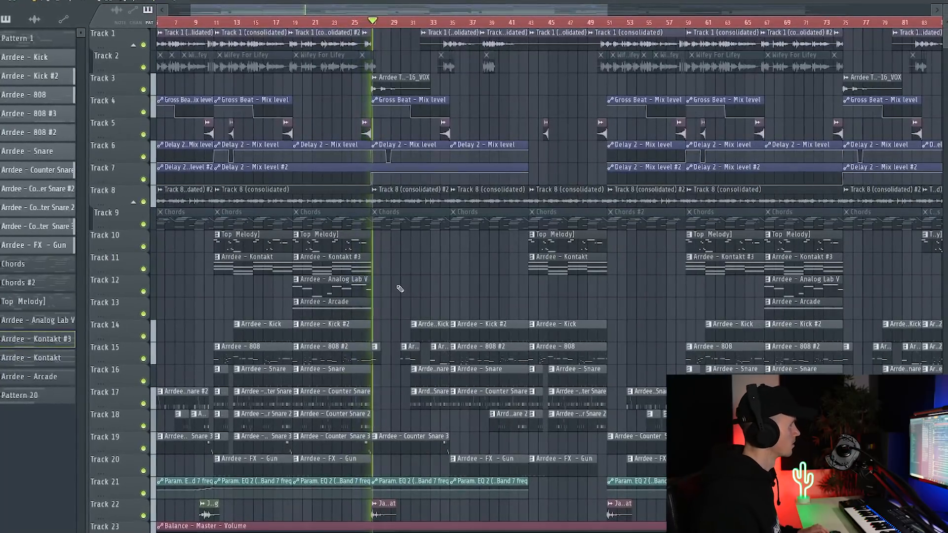
Examine how the vocal, effect, 808 and drum clips are arranged from bar 27 to bar 43 during playback
scroll(400, 289, "up", 5)
scroll(323, 82, "up", 3)
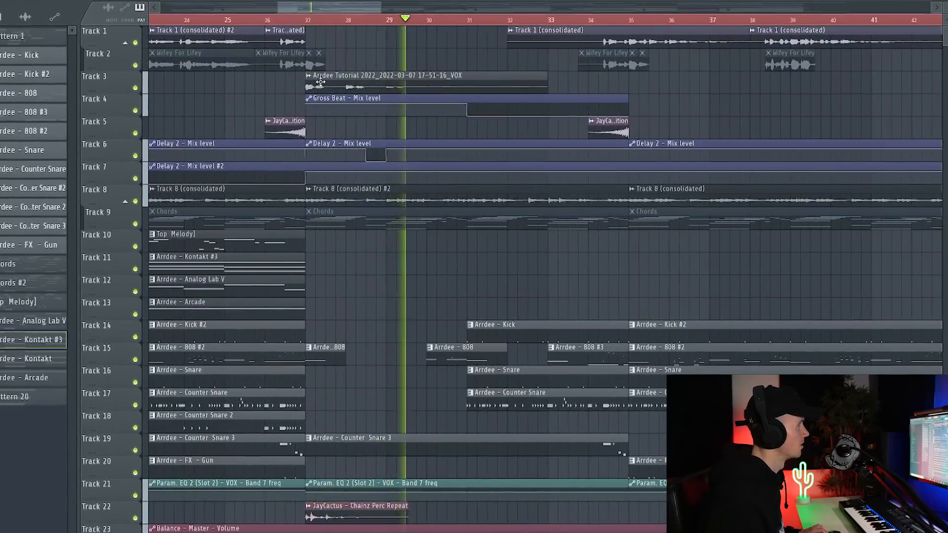
scroll(368, 96, "down", 3)
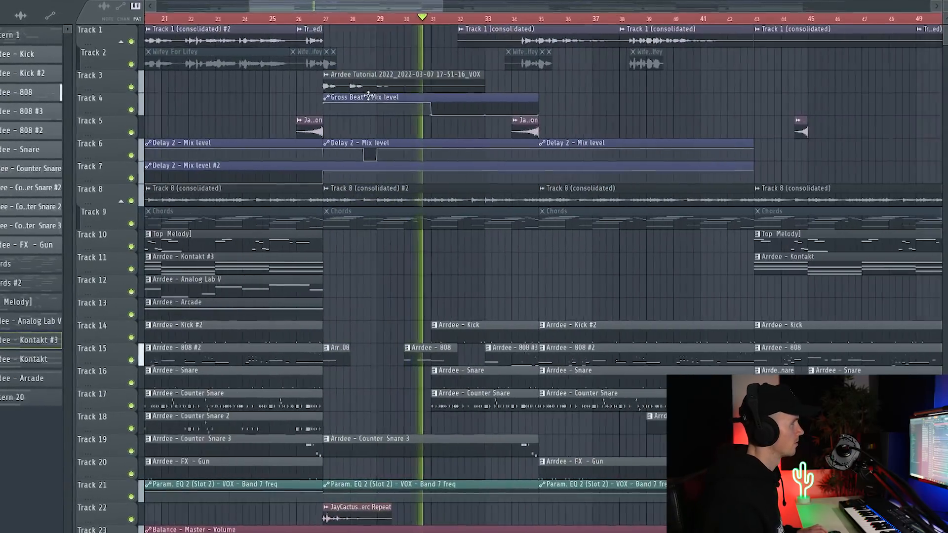
scroll(368, 95, "down", 3)
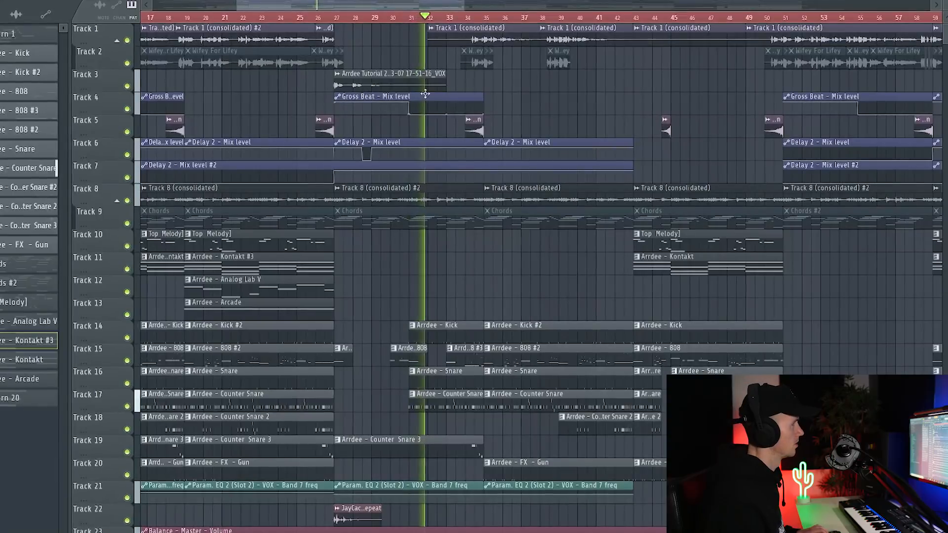
scroll(425, 94, "down", 3)
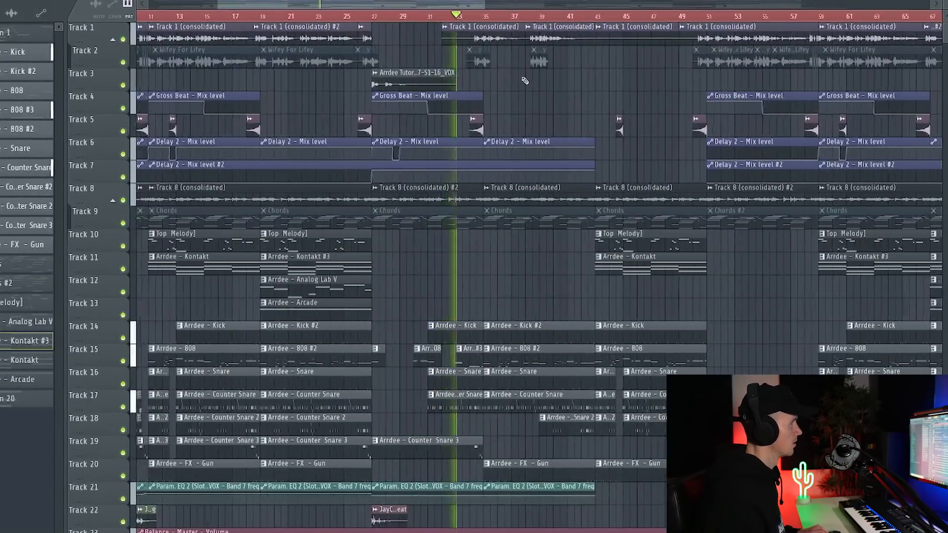
scroll(525, 80, "up", 2)
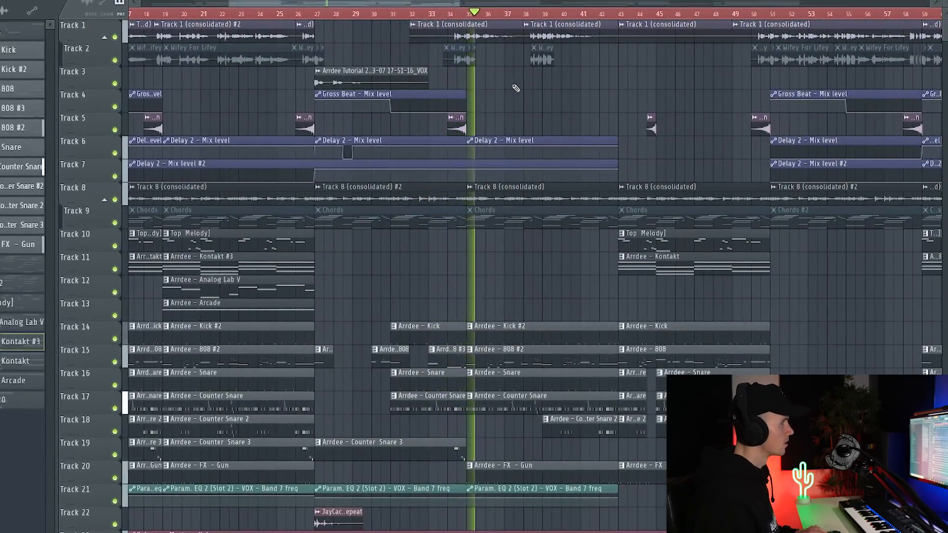
scroll(435, 36, "up", 2)
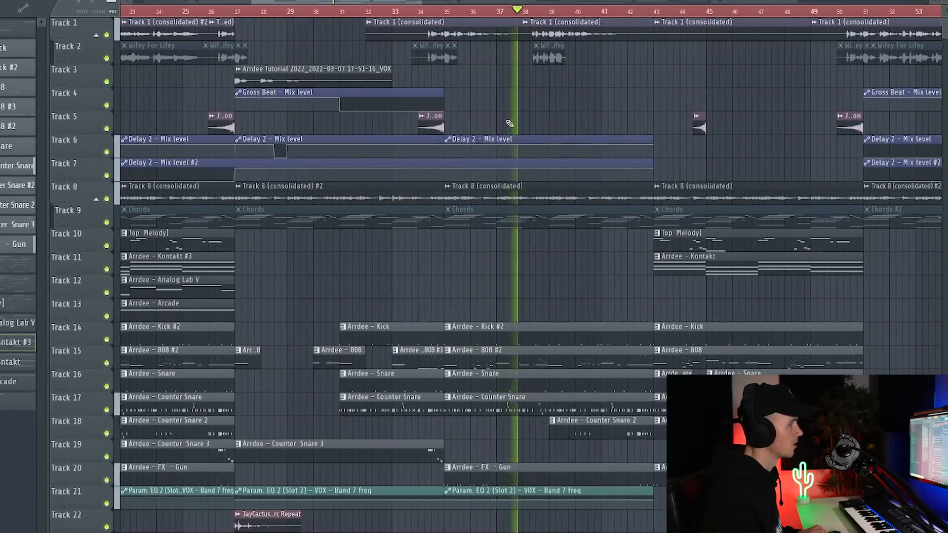
scroll(510, 123, "down", 3)
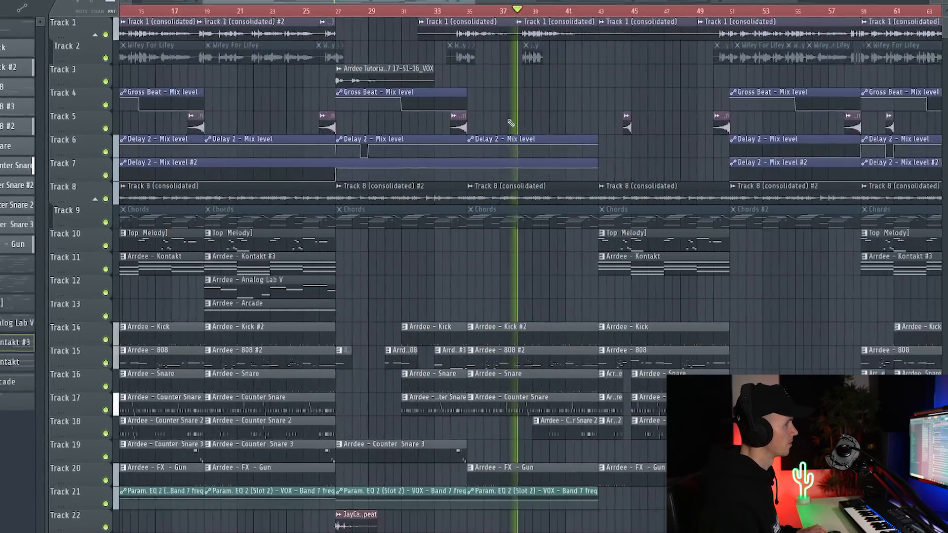
Inspect the notes of the Arrdee - 808 #2 pattern in the piano roll and return to the playlist
double_click(524, 366)
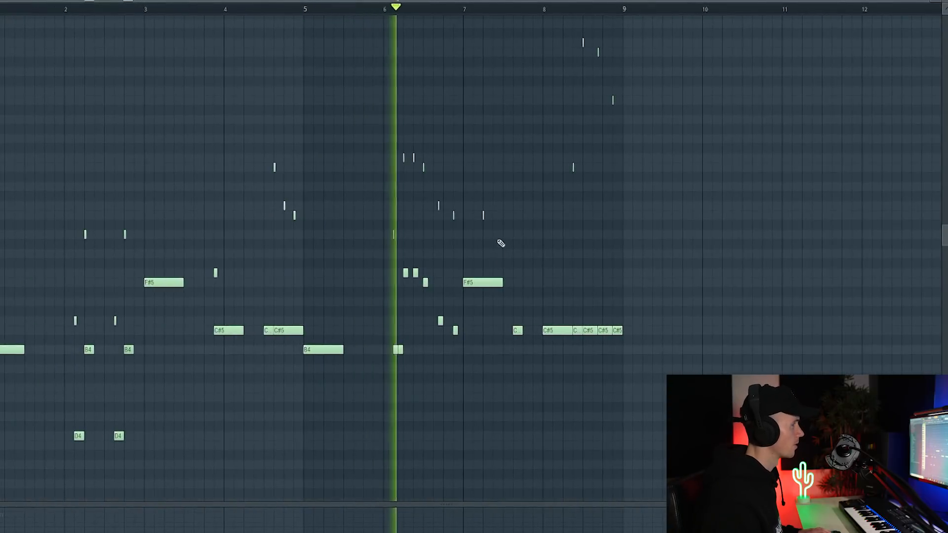
key("Escape")
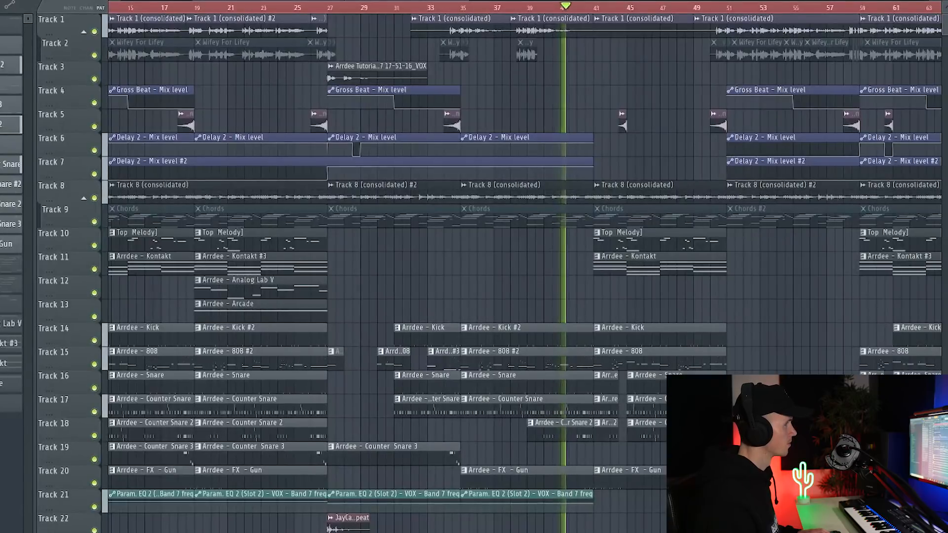
scroll(524, 252, "down", 2)
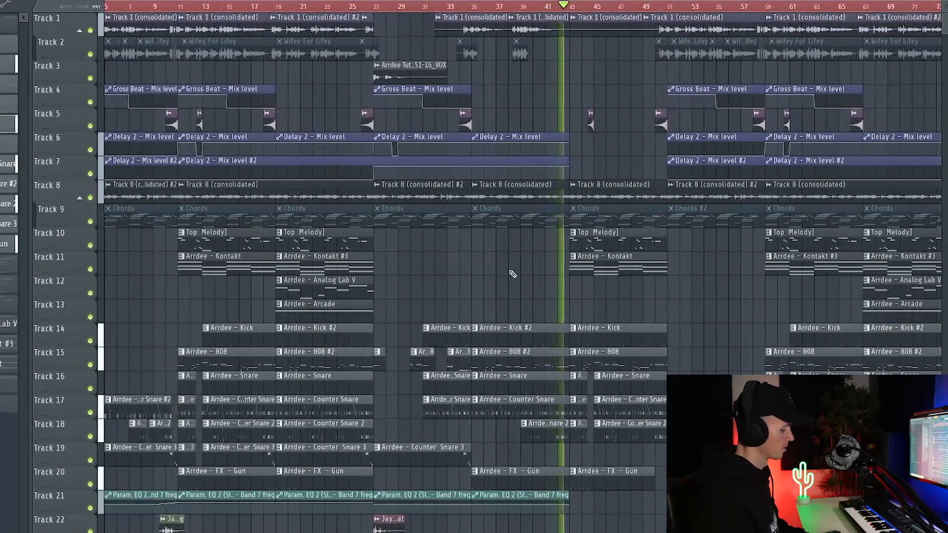
scroll(511, 275, "down", 1)
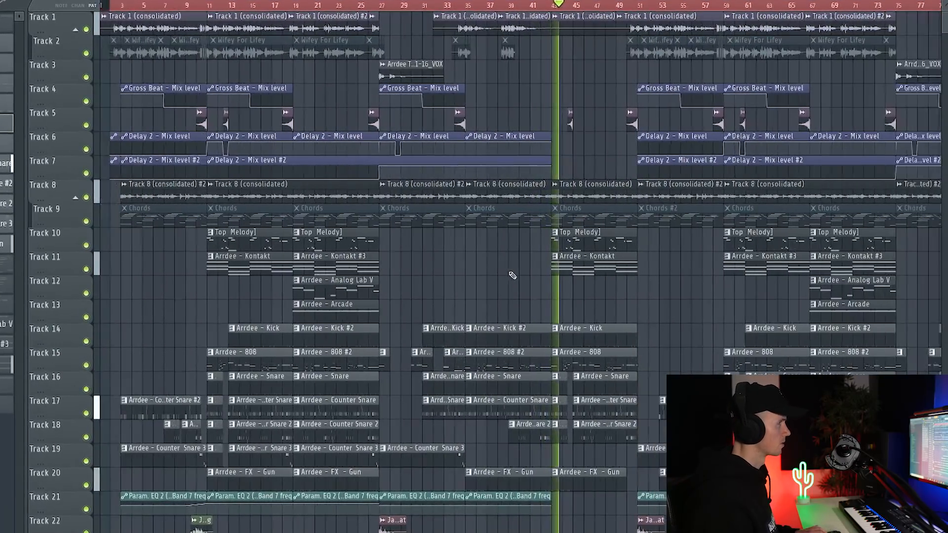
Follow the remaining sections of the full arrangement in the playlist and stop the playback
scroll(688, 306, "up", 1)
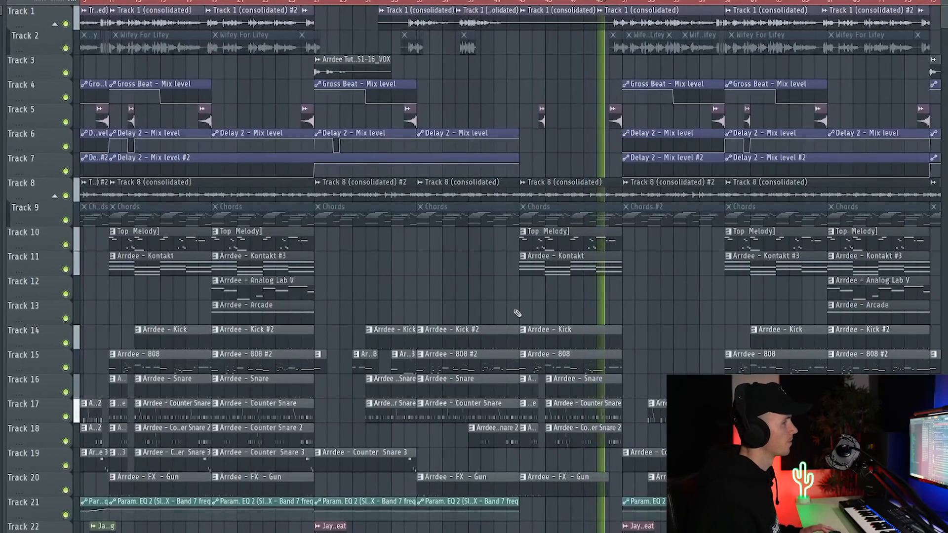
scroll(526, 315, "down", 3)
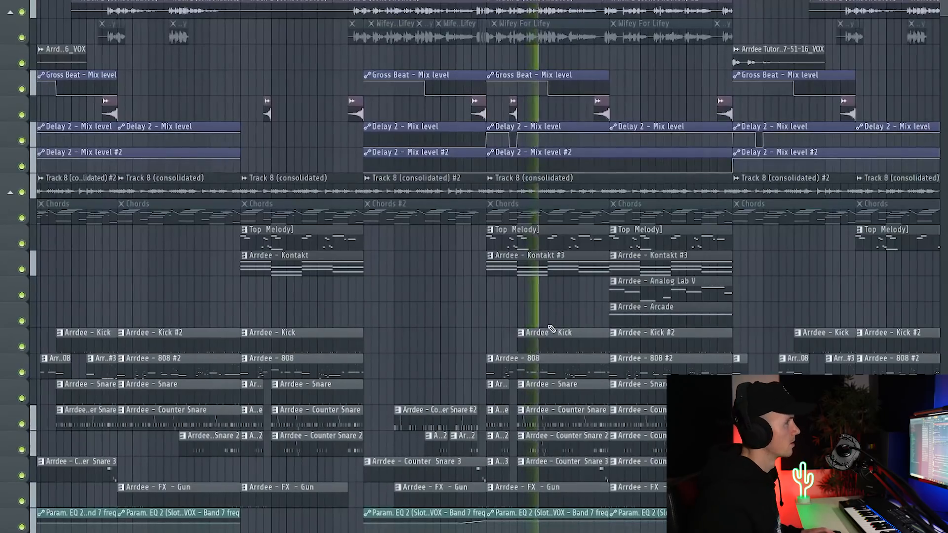
scroll(552, 329, "down", 6)
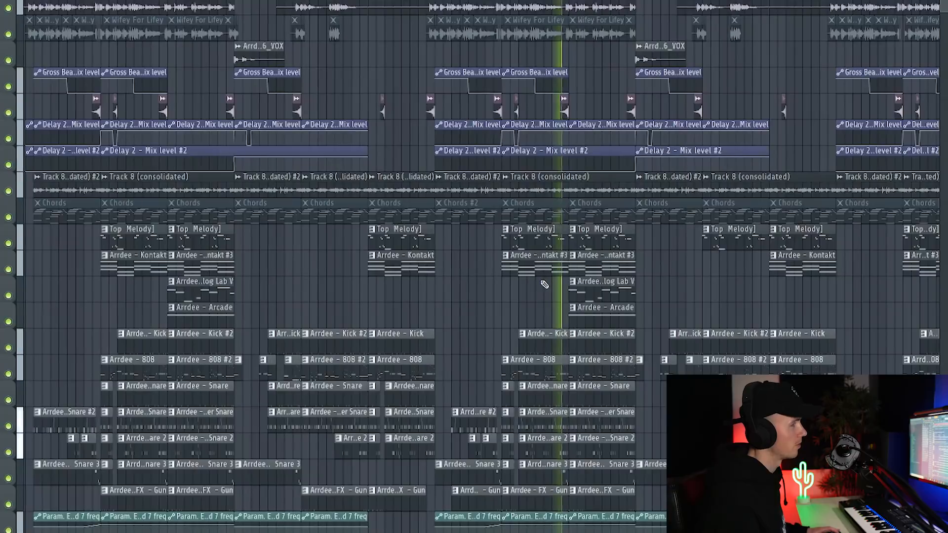
key("space")
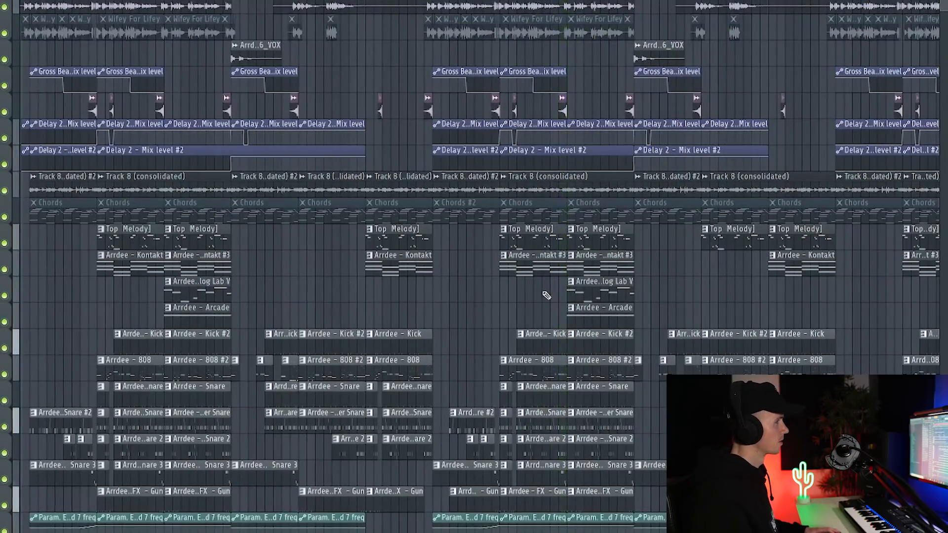